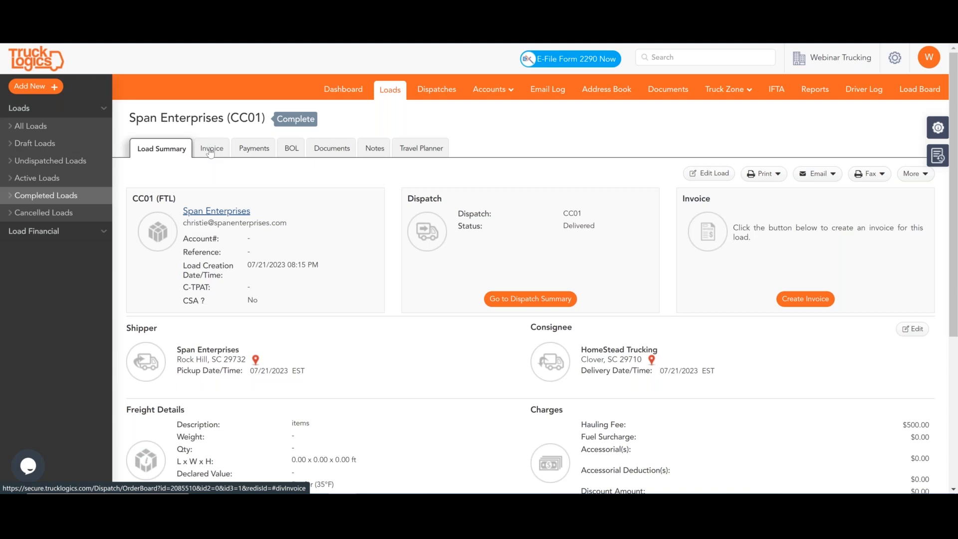
# - Start the completed load's invoice and set its invoice number to CC01, matching the load number
pyautogui.click(210, 150)
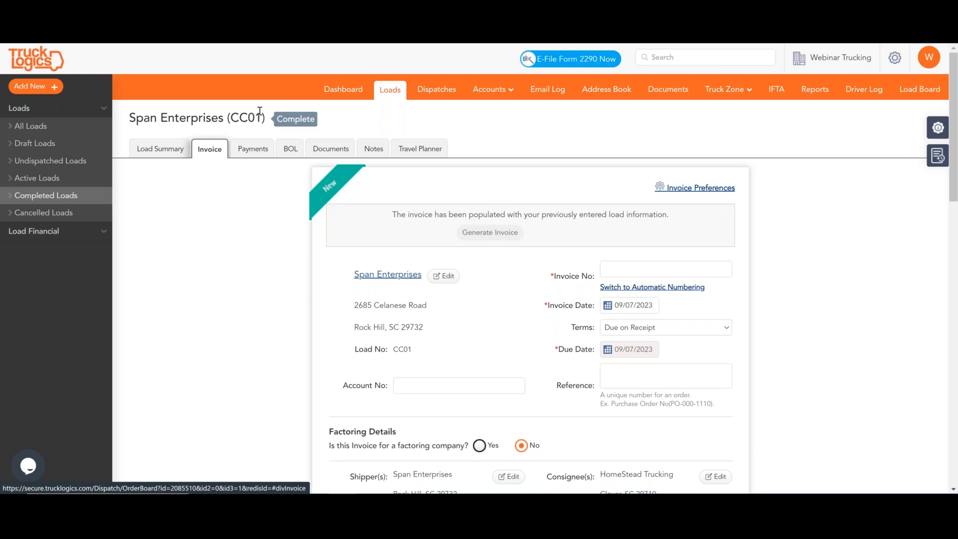
pyautogui.moveTo(260, 111); pyautogui.dragTo(234, 115)
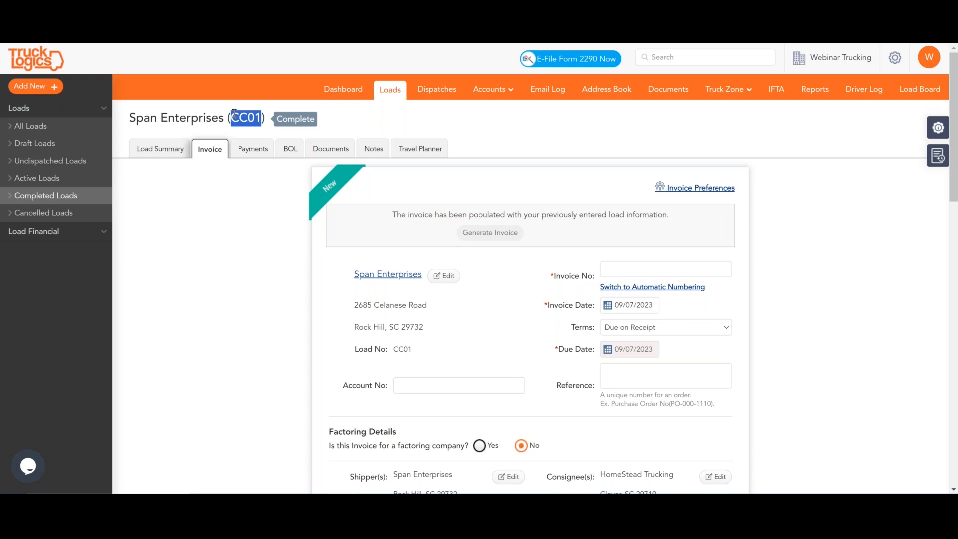
pyautogui.rightClick(235, 115)
pyautogui.click(241, 123)
pyautogui.click(608, 269)
pyautogui.rightClick(607, 270)
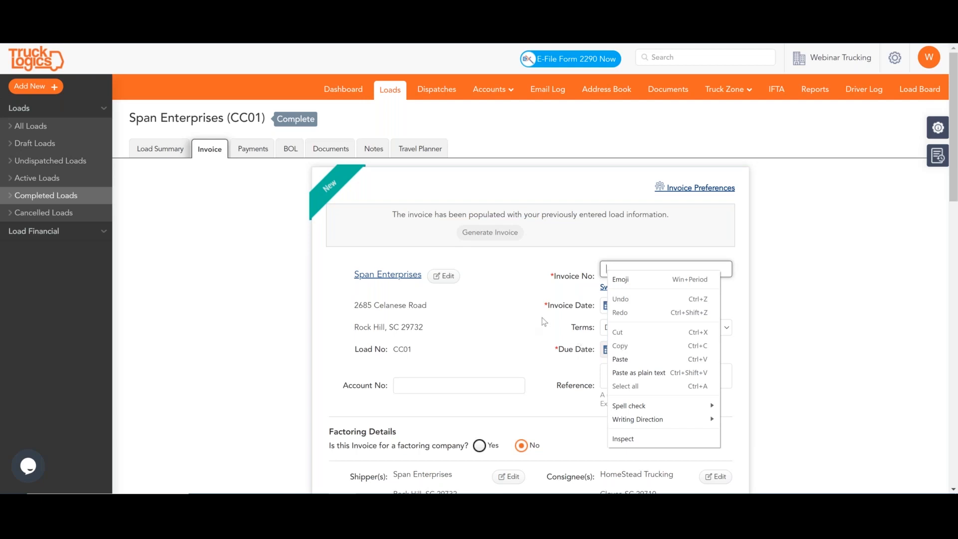
pyautogui.click(596, 263)
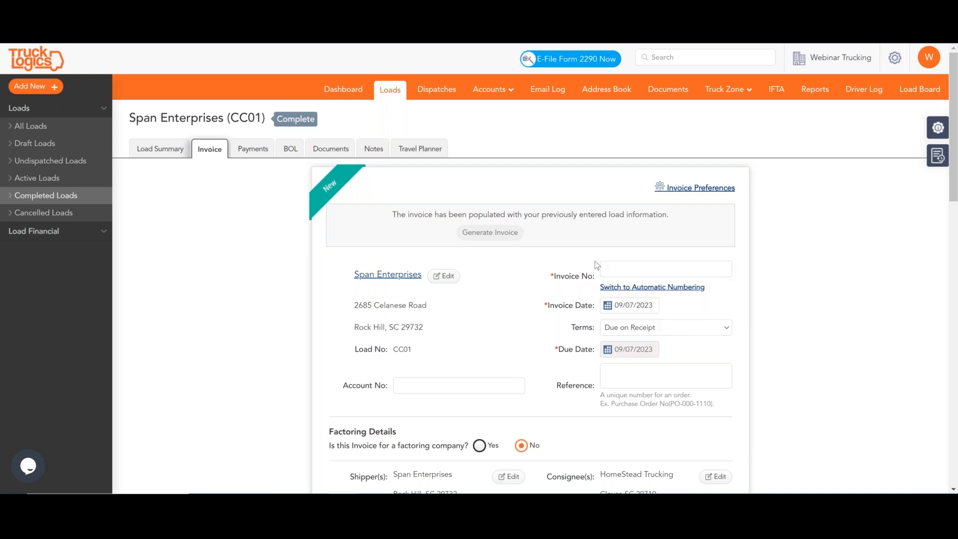
pyautogui.click(608, 266)
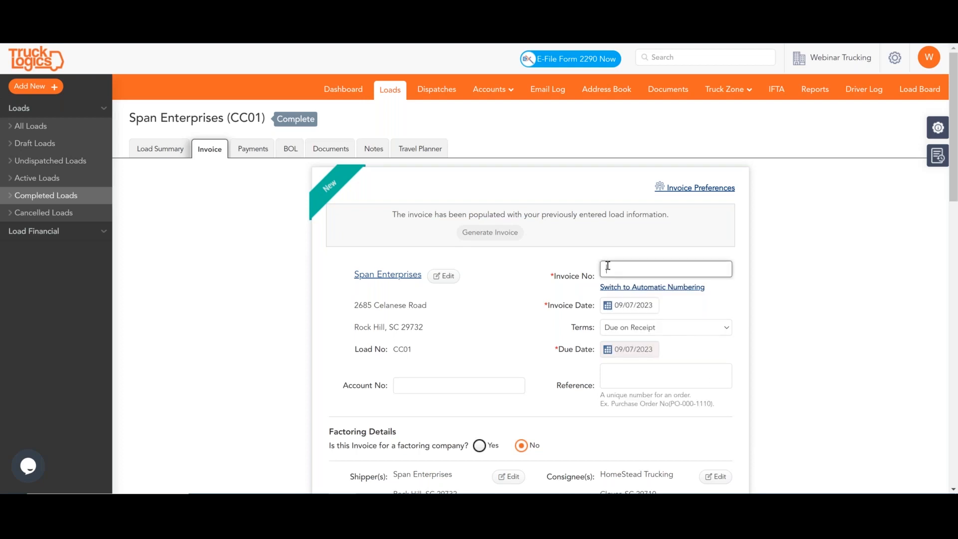
pyautogui.write('CC01')
# - Look through the invoice date calendar and the available payment terms
pyautogui.click(650, 306)
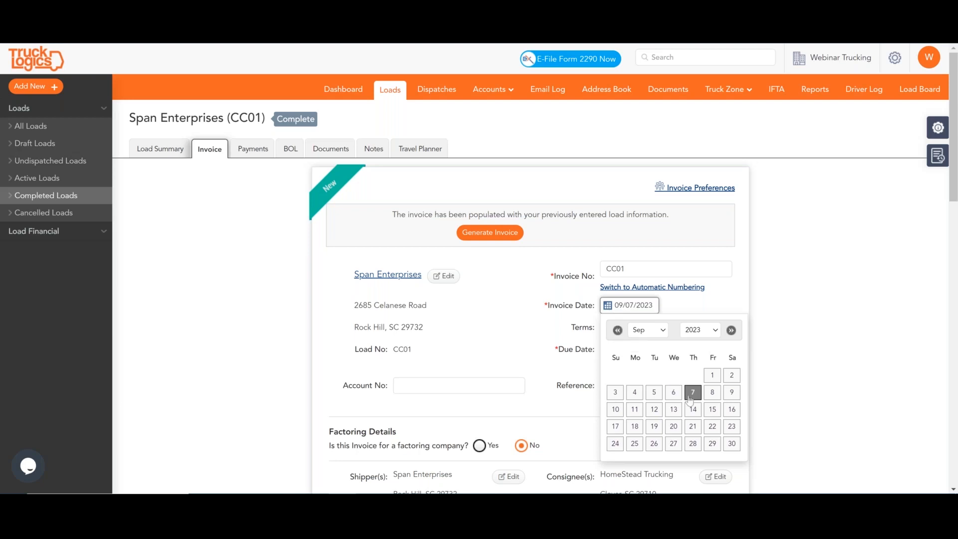
pyautogui.click(718, 395)
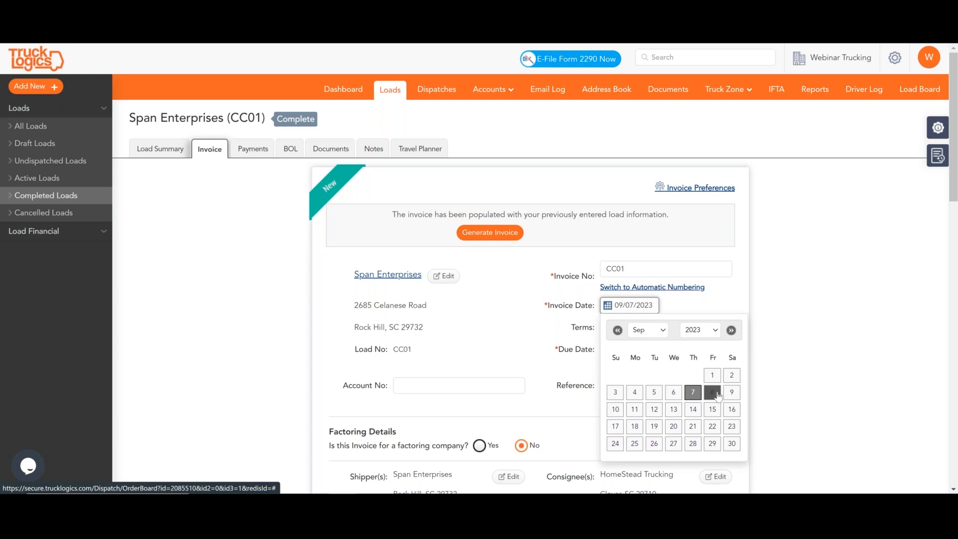
pyautogui.click(534, 325)
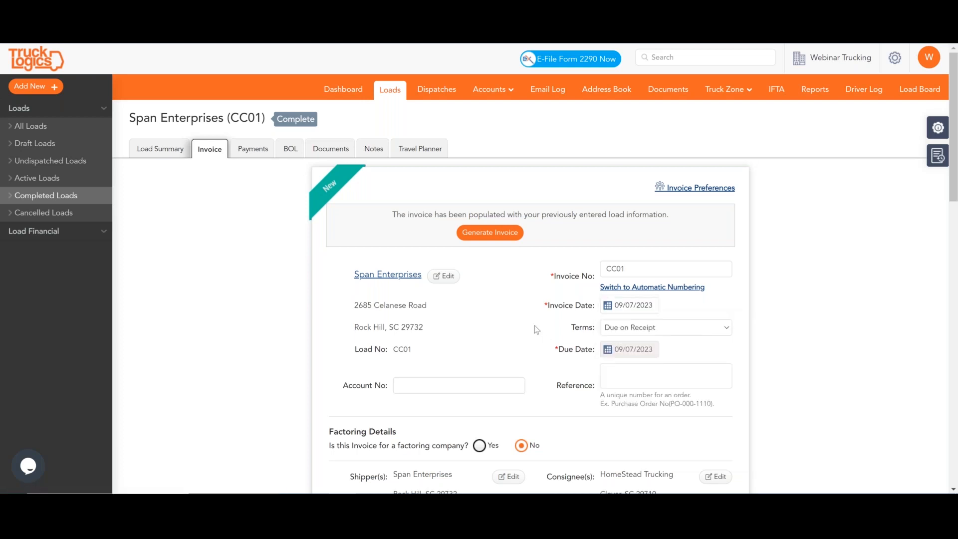
pyautogui.click(631, 330)
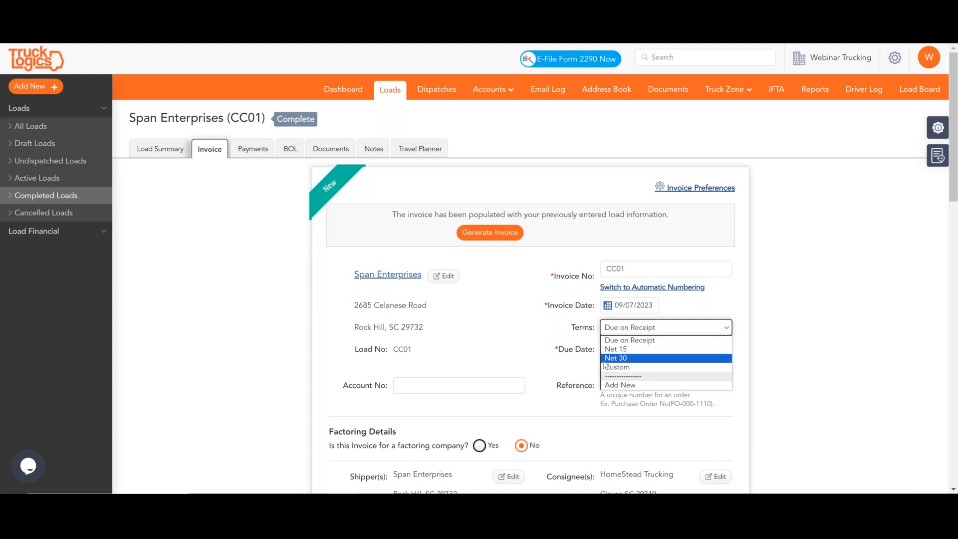
pyautogui.click(514, 332)
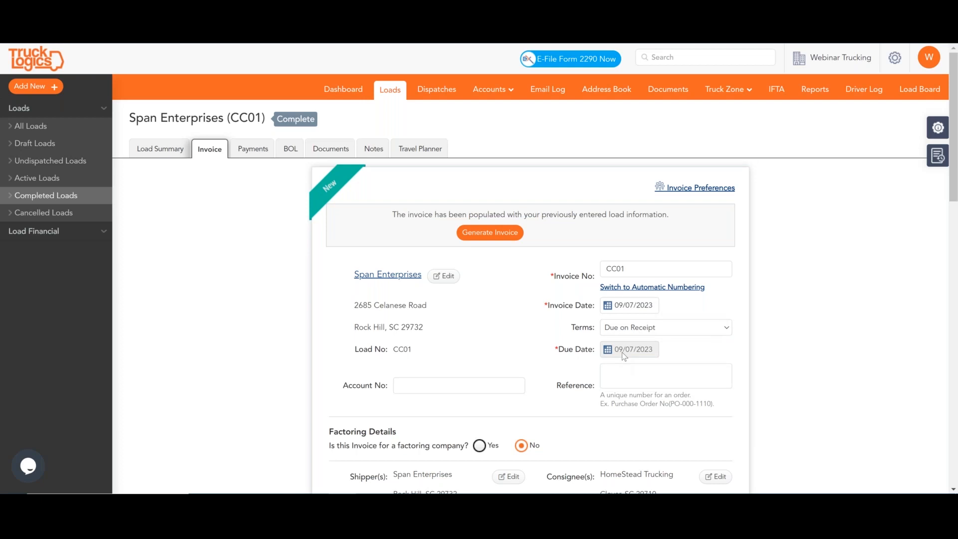
# - Assign the invoice to the webinar factoring company and set the factoring option back to No
pyautogui.scroll(-1, 578, 327)
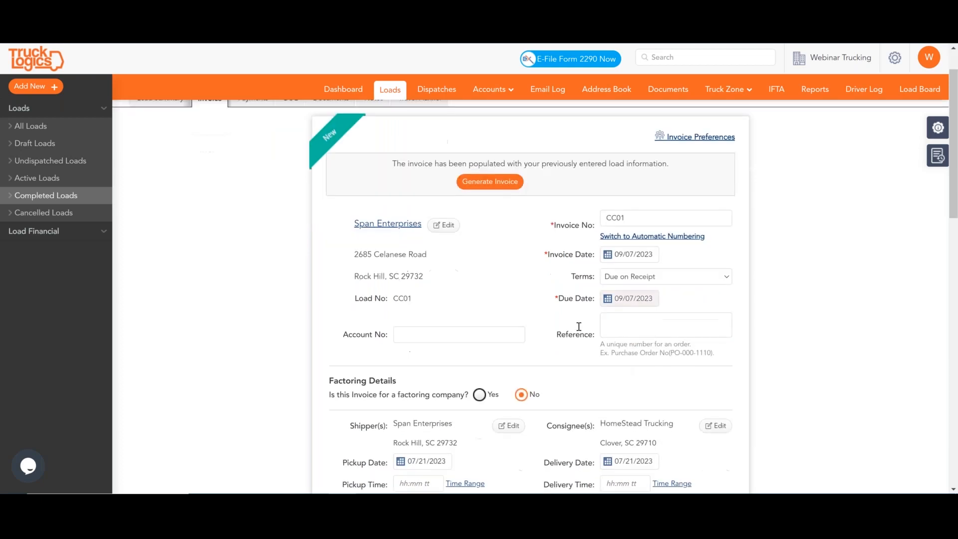
pyautogui.scroll(-1, 578, 327)
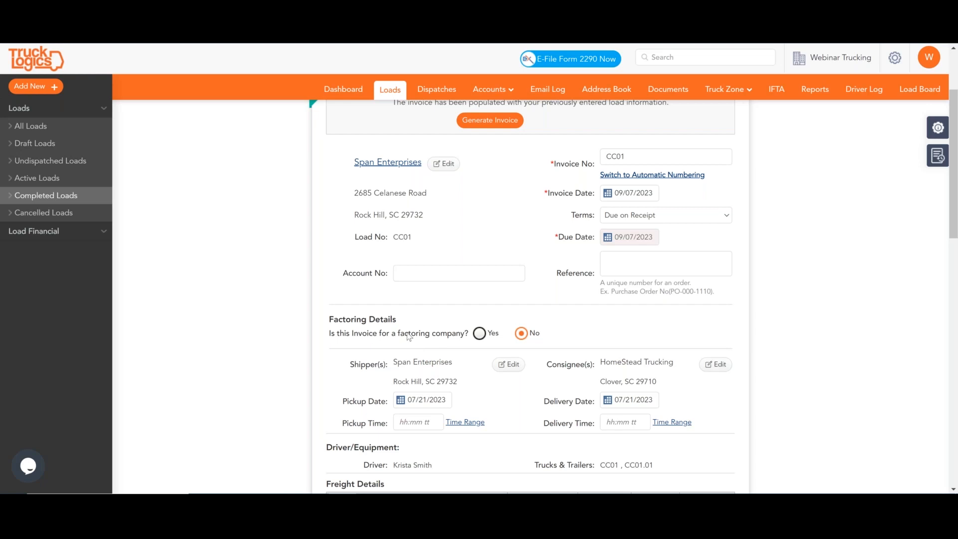
pyautogui.click(480, 333)
pyautogui.click(451, 357)
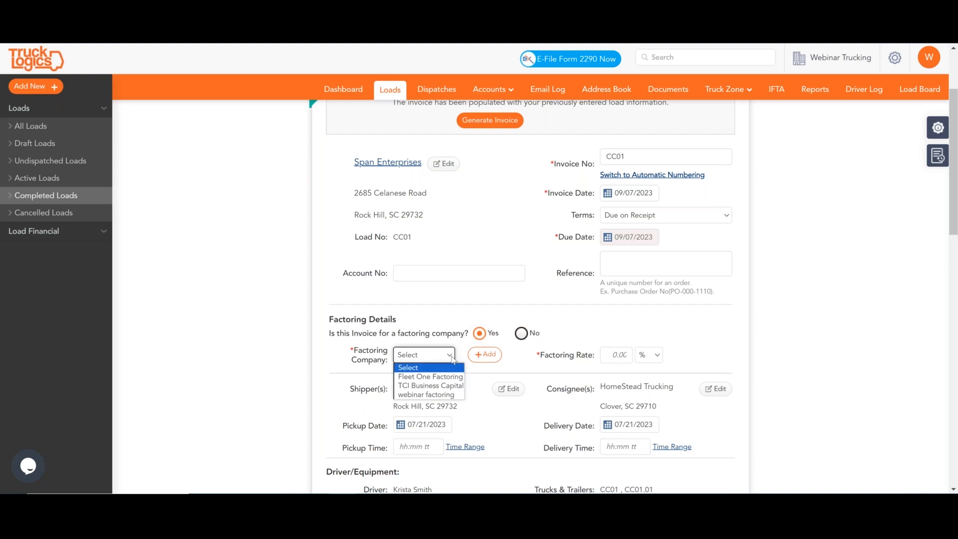
pyautogui.click(452, 394)
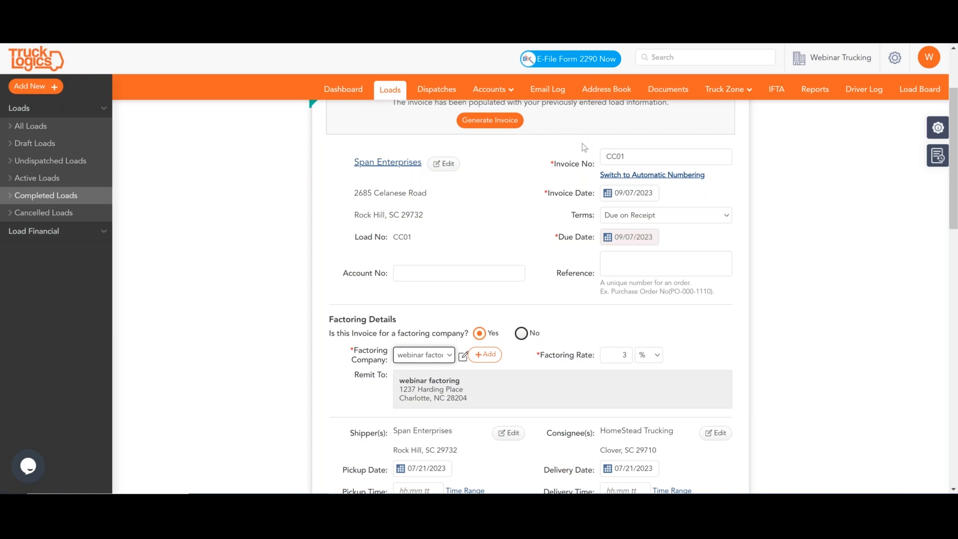
pyautogui.scroll(-1, 547, 319)
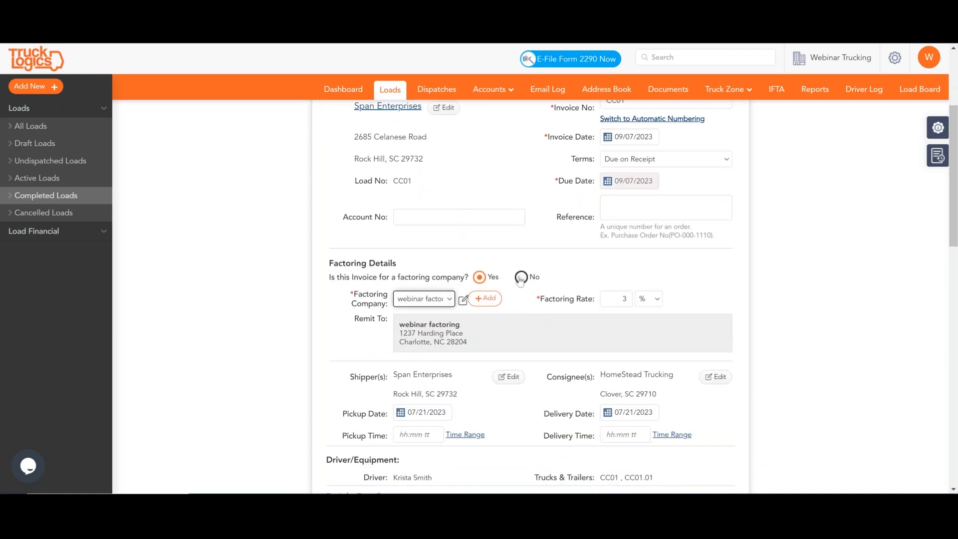
pyautogui.click(521, 272)
# - Review the invoice's shipment, freight and charge details, and generate and finalize the invoice
pyautogui.scroll(-3, 531, 298)
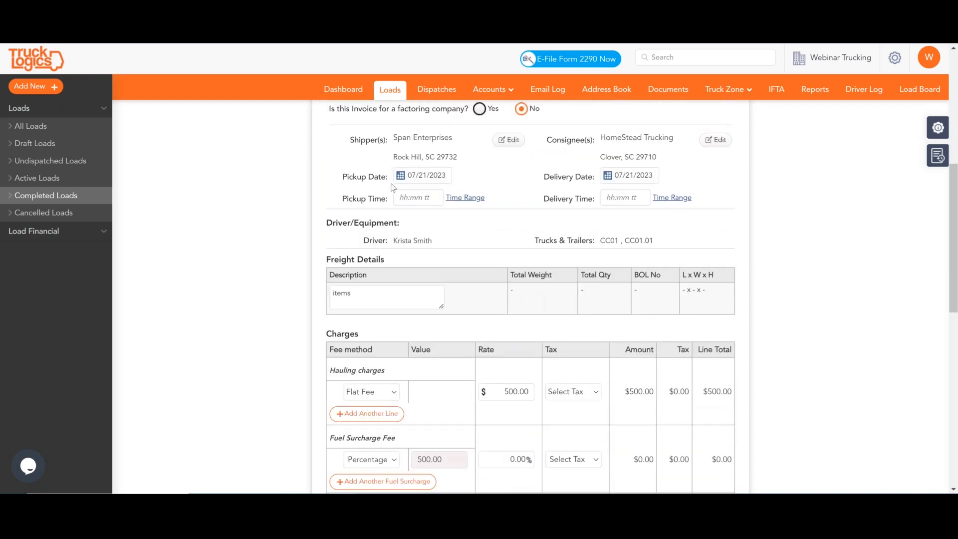
pyautogui.scroll(-2, 526, 242)
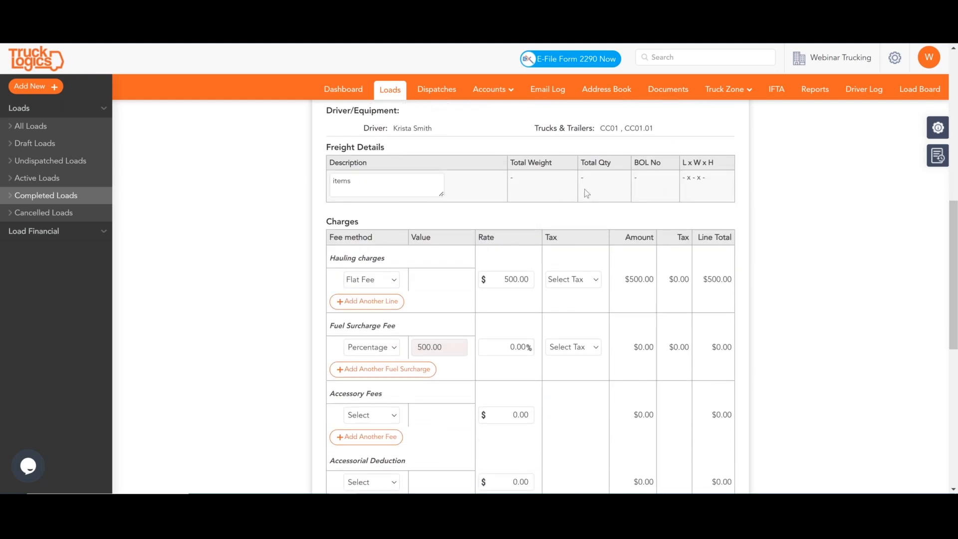
pyautogui.scroll(-1, 585, 237)
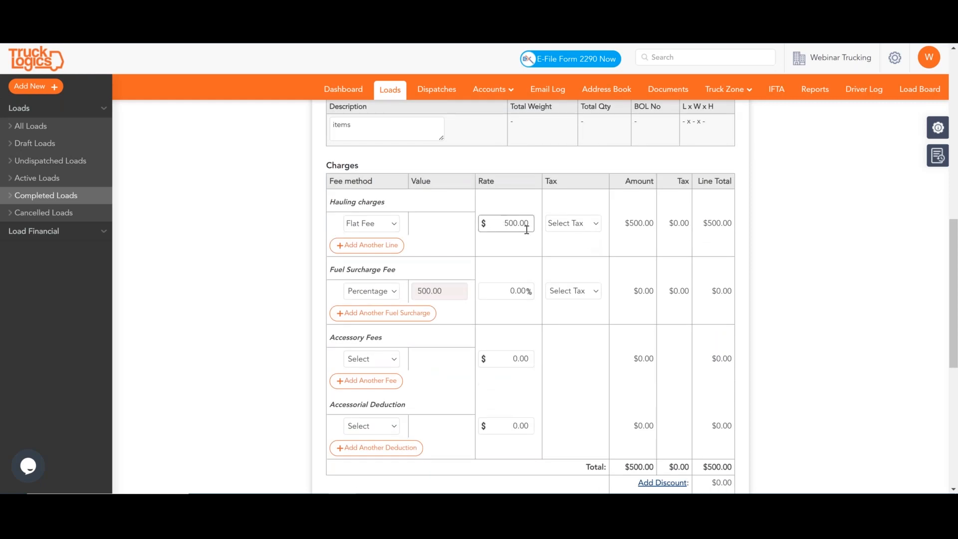
pyautogui.scroll(-1, 550, 258)
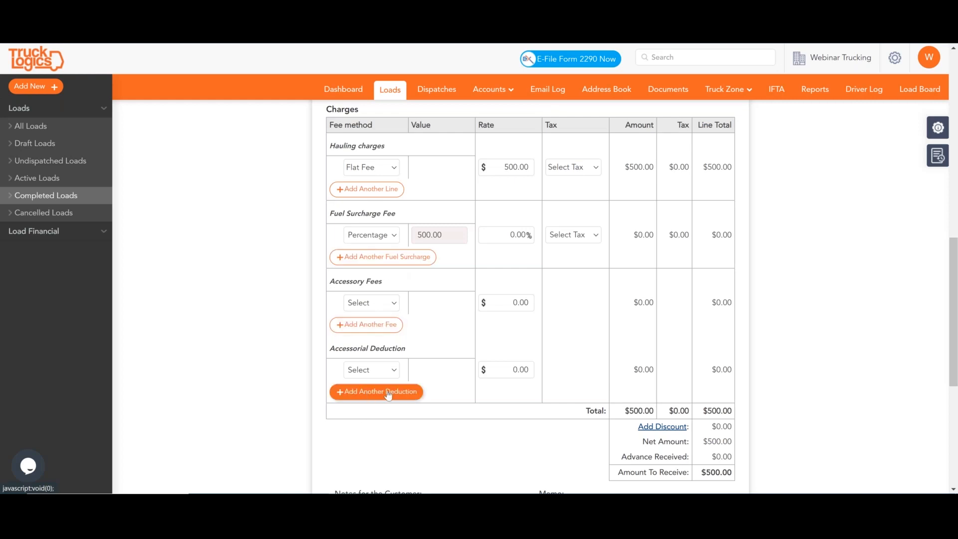
pyautogui.scroll(-3, 562, 338)
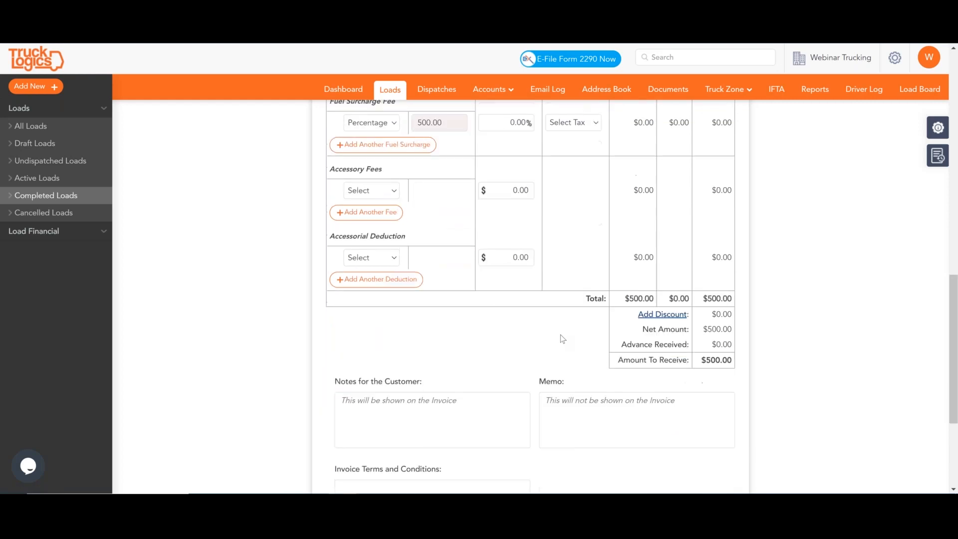
pyautogui.scroll(-2, 561, 339)
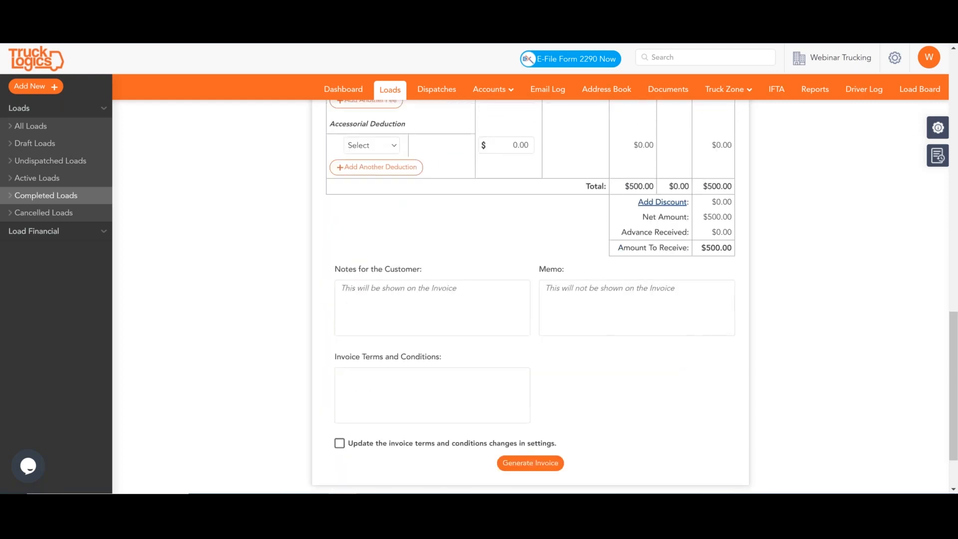
pyautogui.click(552, 464)
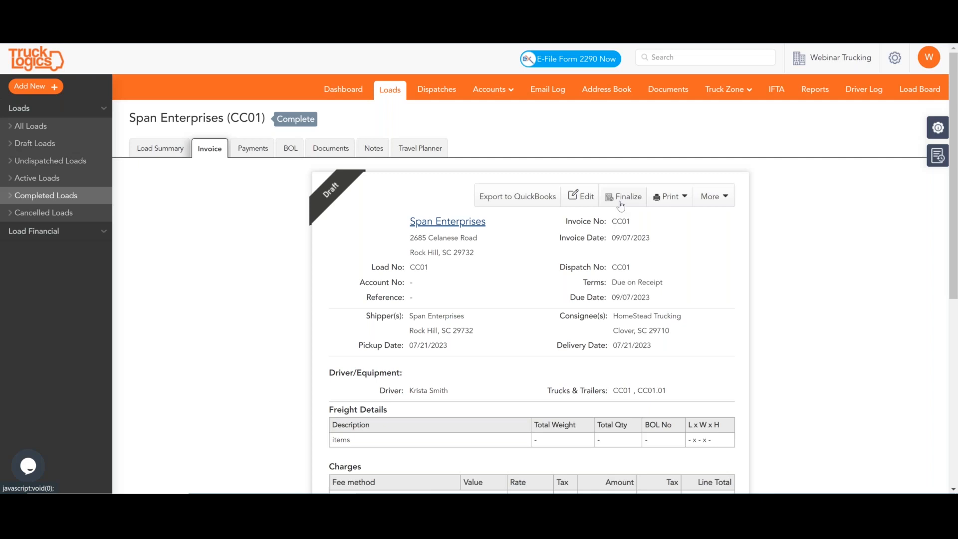
pyautogui.click(621, 205)
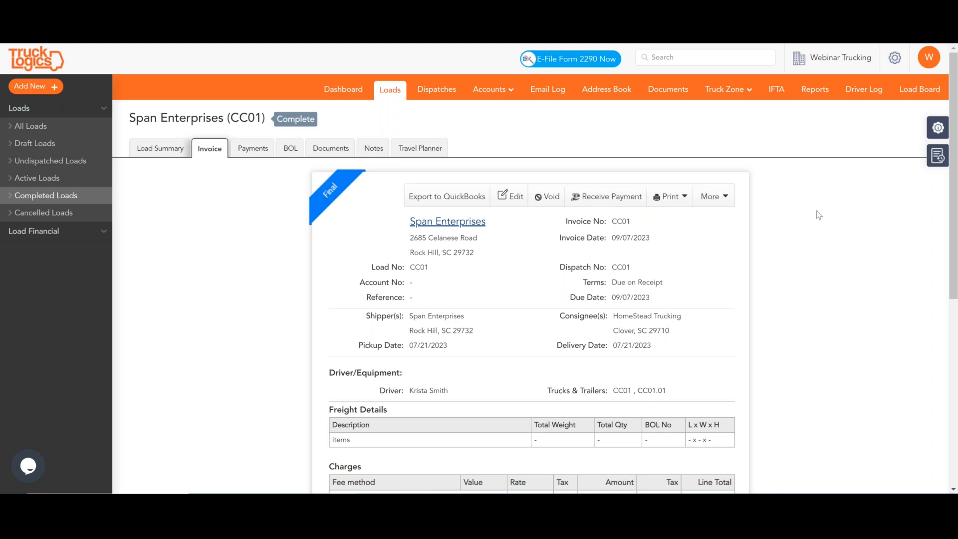
# - Record and save the full payment received for the finalized invoice, dated 09/07/2023, by check with check number 2252
pyautogui.click(603, 204)
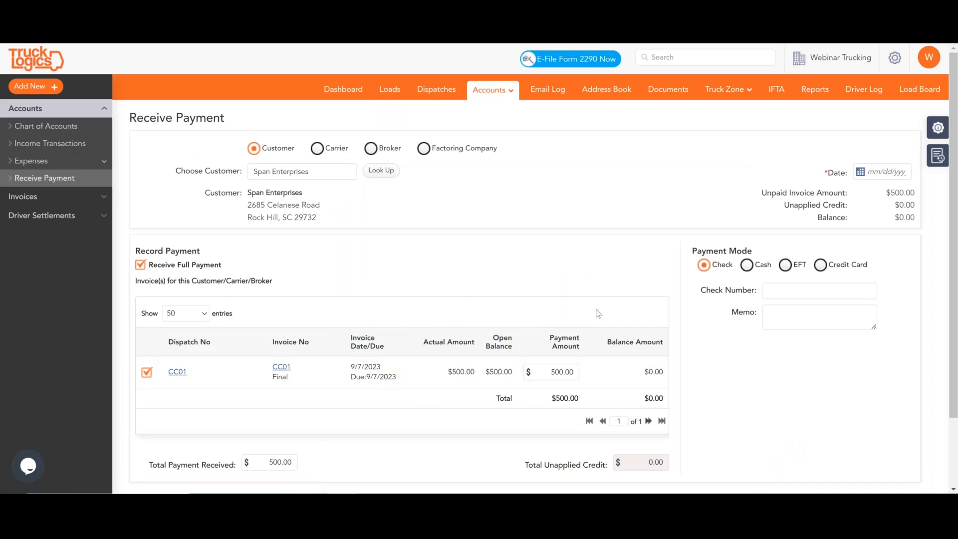
pyautogui.click(875, 171)
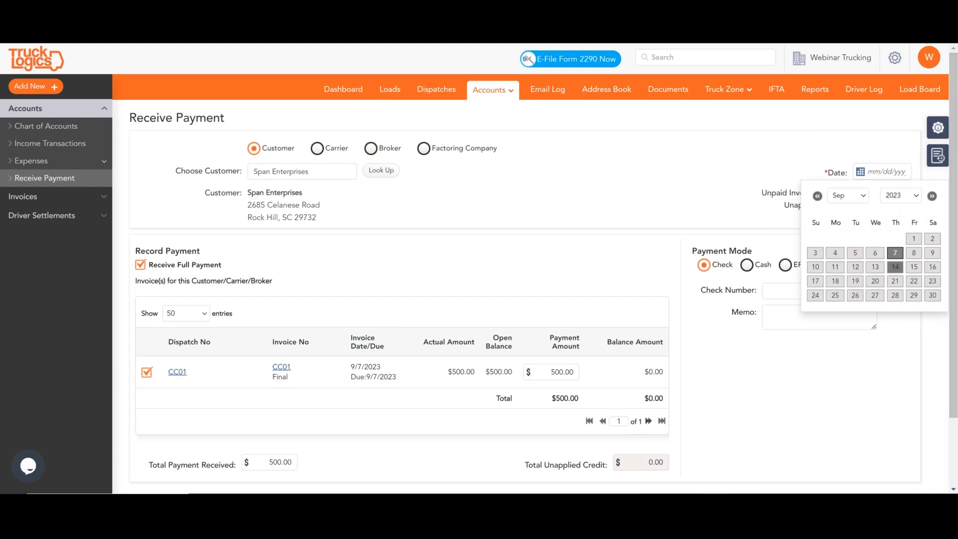
pyautogui.click(896, 257)
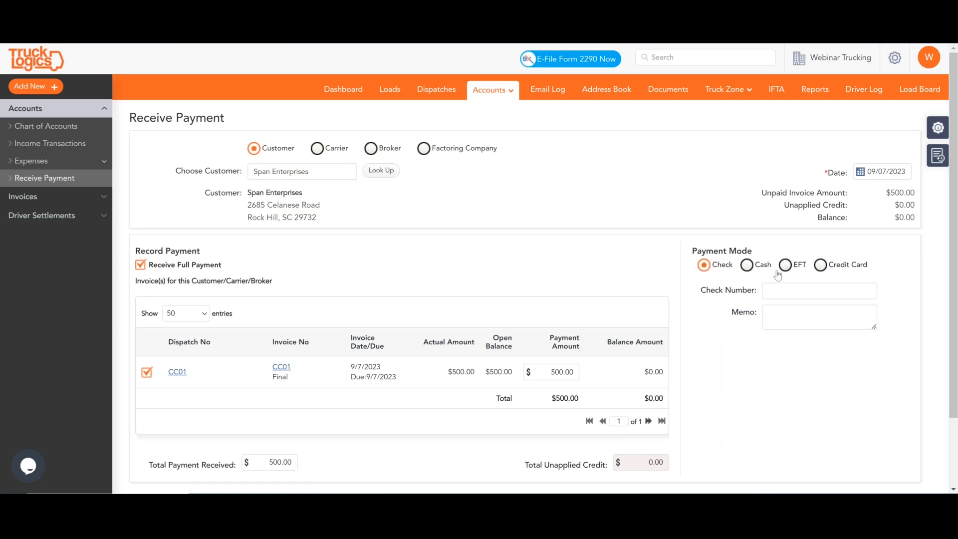
pyautogui.click(809, 293)
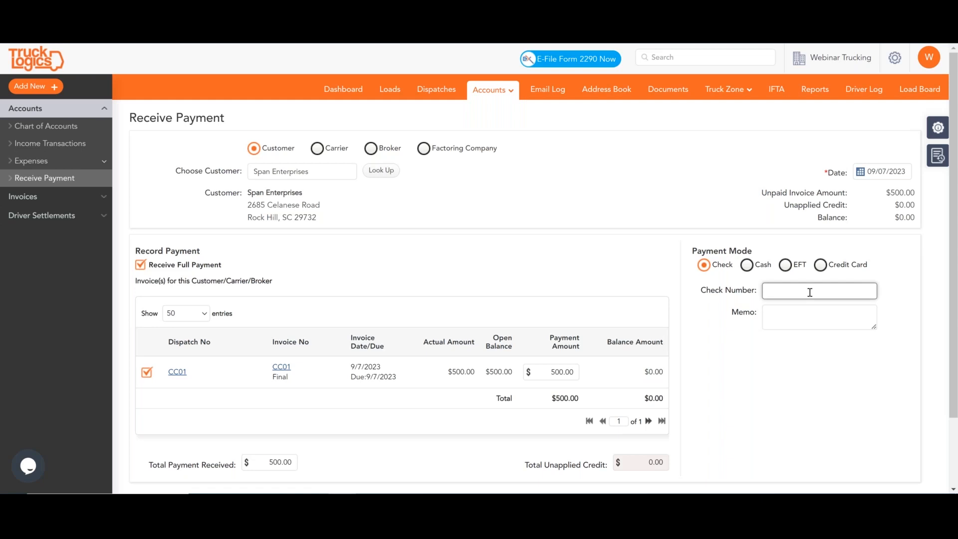
pyautogui.write('2252')
pyautogui.click(571, 169)
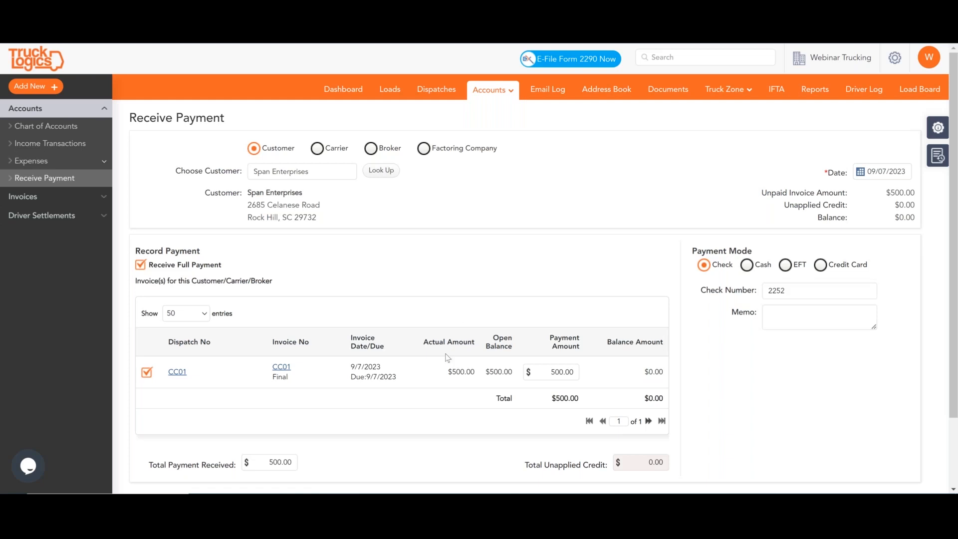
pyautogui.scroll(-2, 448, 358)
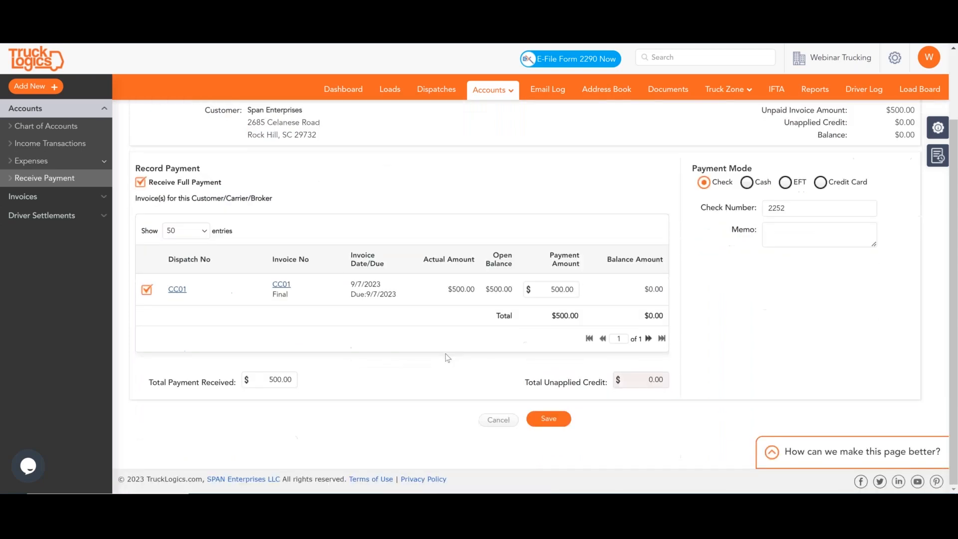
pyautogui.click(542, 420)
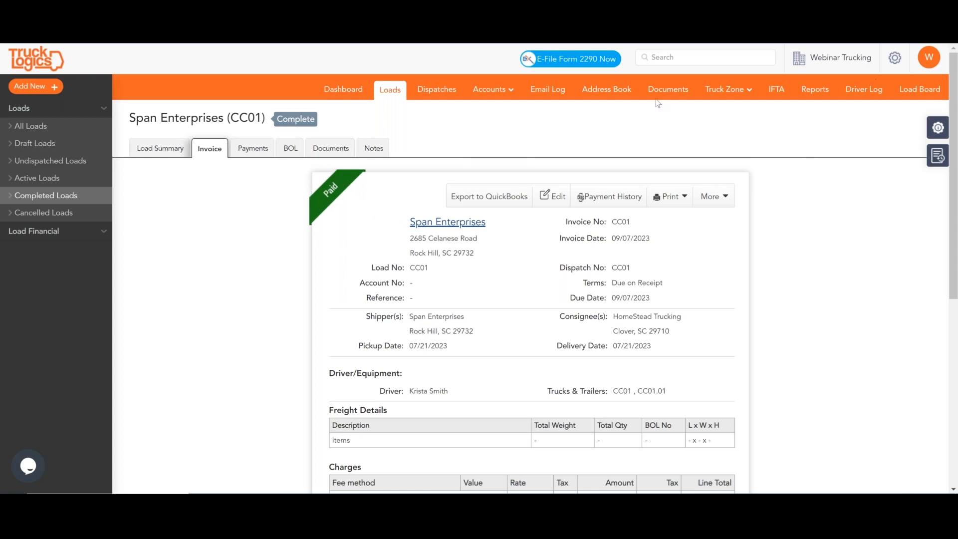
# - Go from the load summary to its dispatch and check the assigned driver and equipment, including the driver's pay rate
pyautogui.click(480, 98)
pyautogui.click(144, 150)
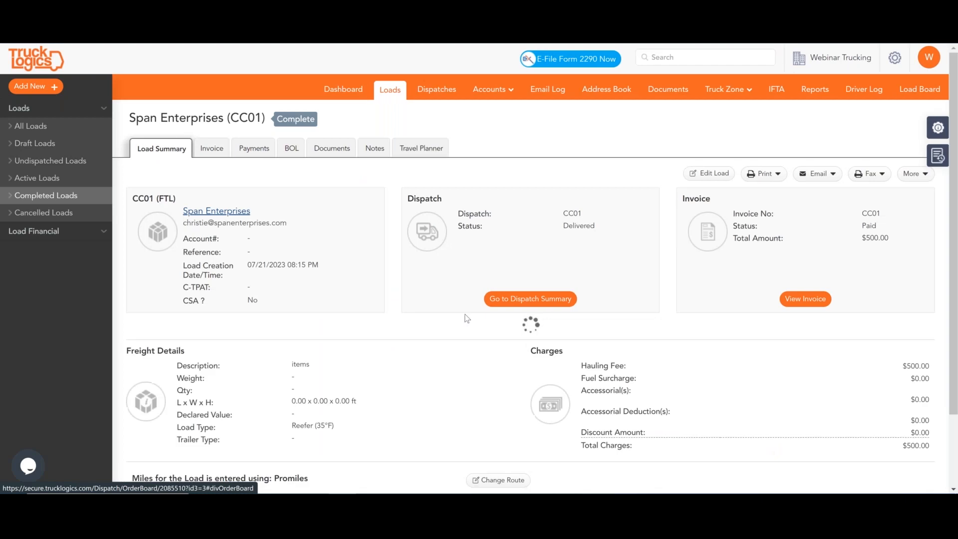
pyautogui.click(510, 299)
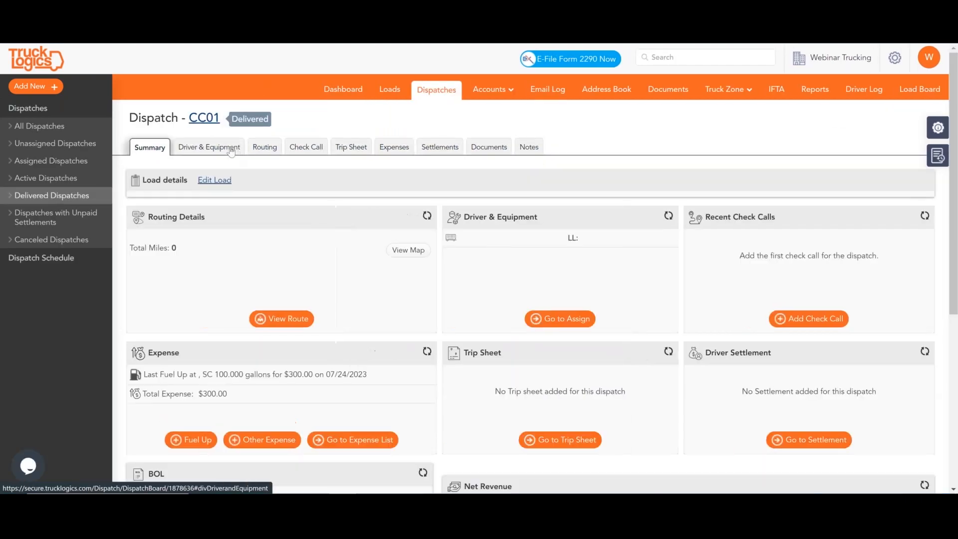
pyautogui.click(230, 149)
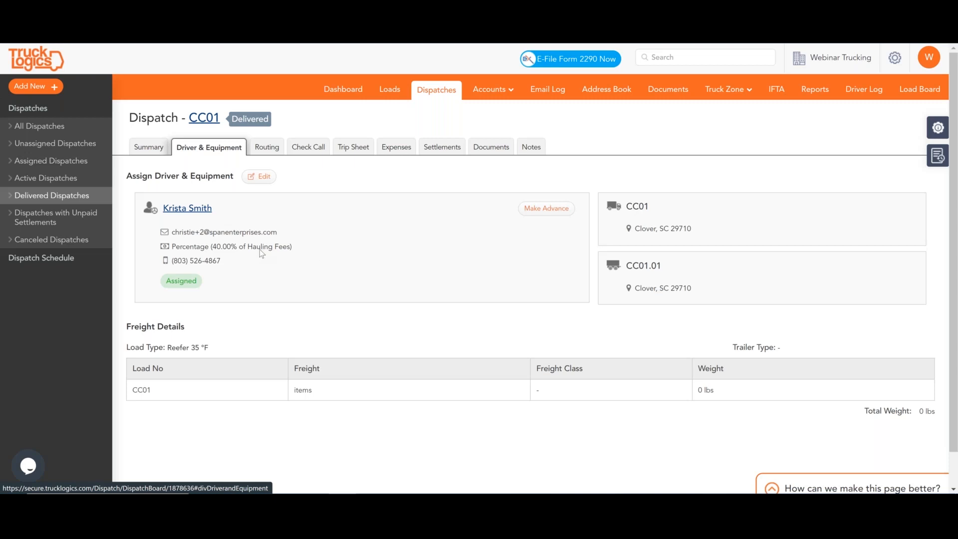
# - Check the driver settlements lists for pending settlements and for payments already made to drivers
pyautogui.click(490, 90)
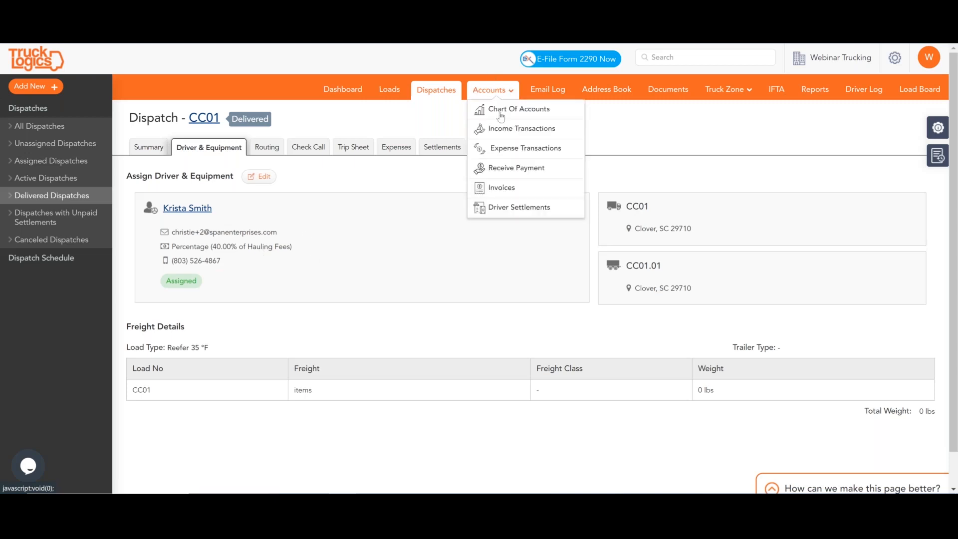
pyautogui.click(500, 208)
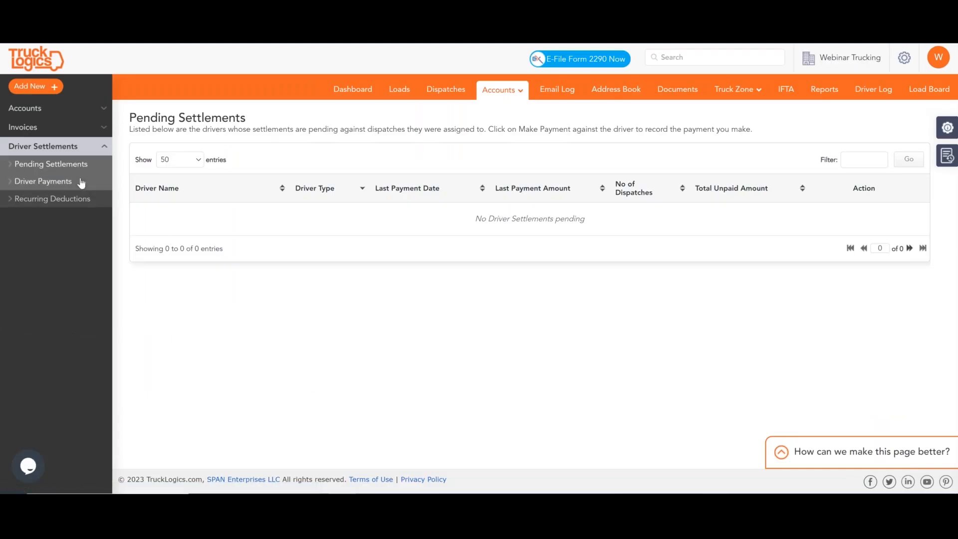
pyautogui.click(73, 183)
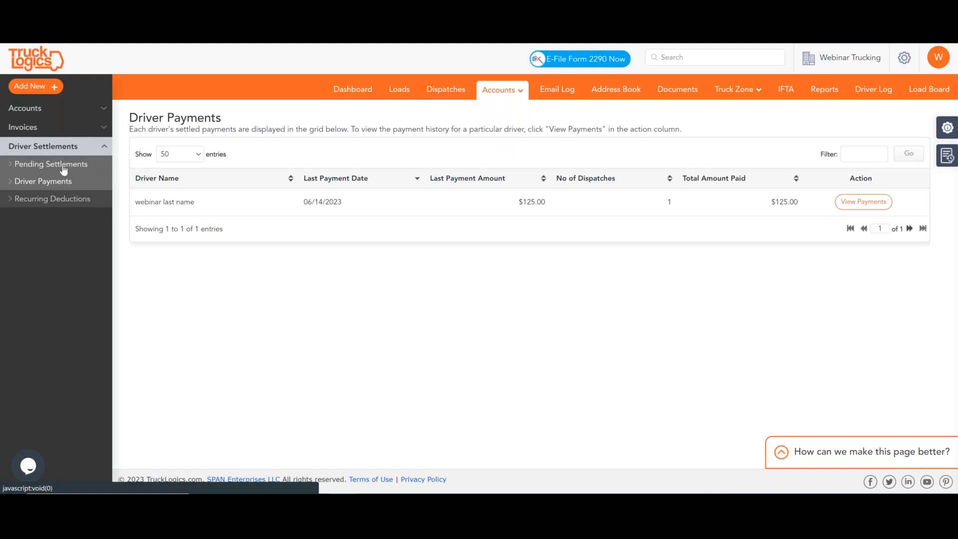
# - Open load CC01 from the list of all loads, and go to its dispatch's driver settlement
pyautogui.click(393, 88)
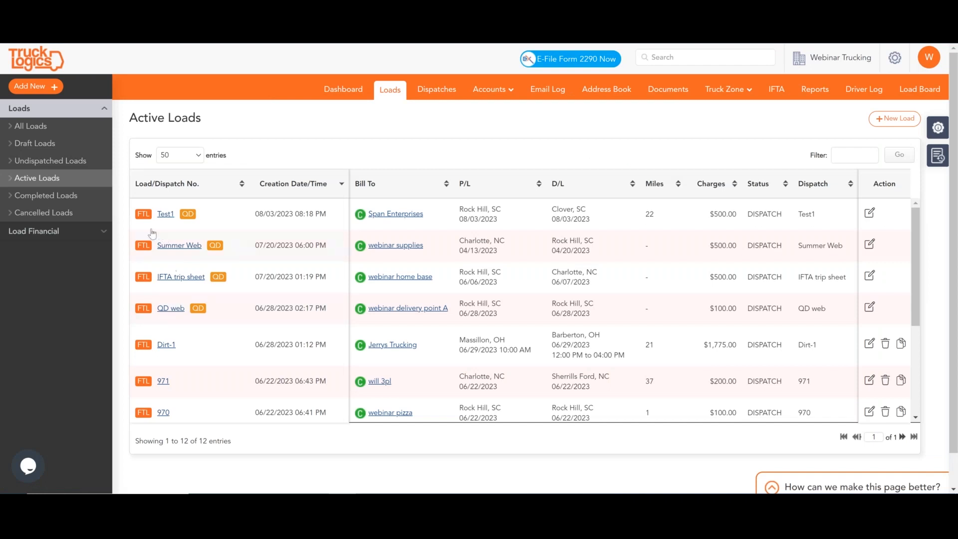
pyautogui.click(66, 124)
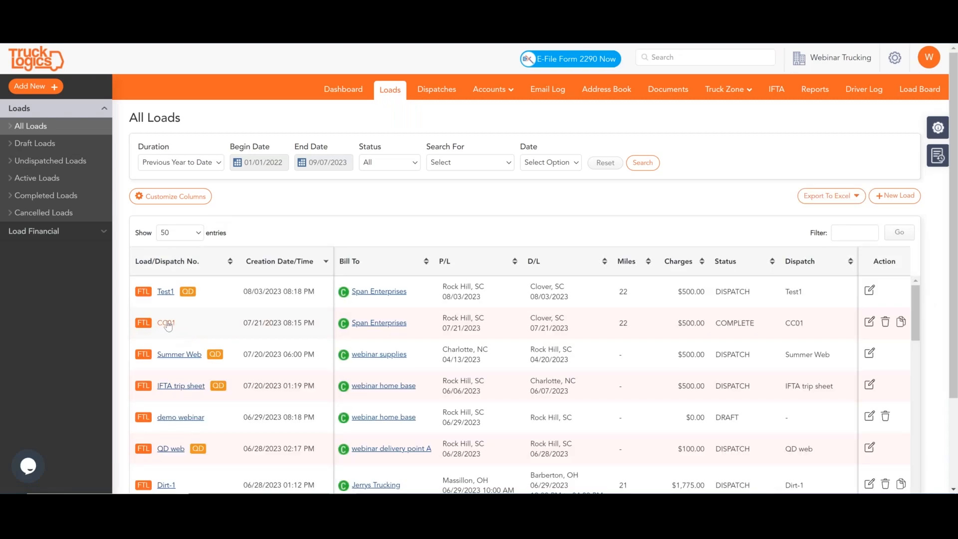
pyautogui.click(166, 323)
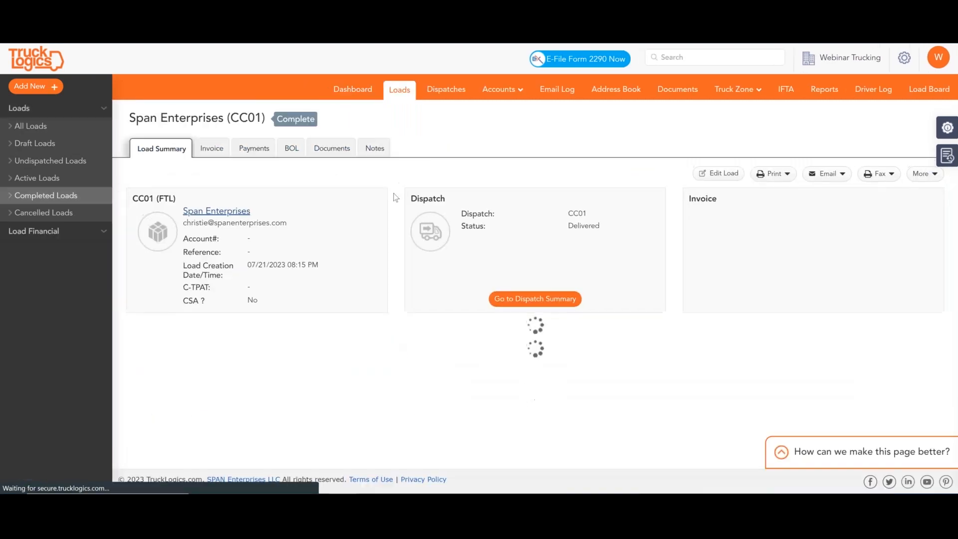
pyautogui.click(521, 298)
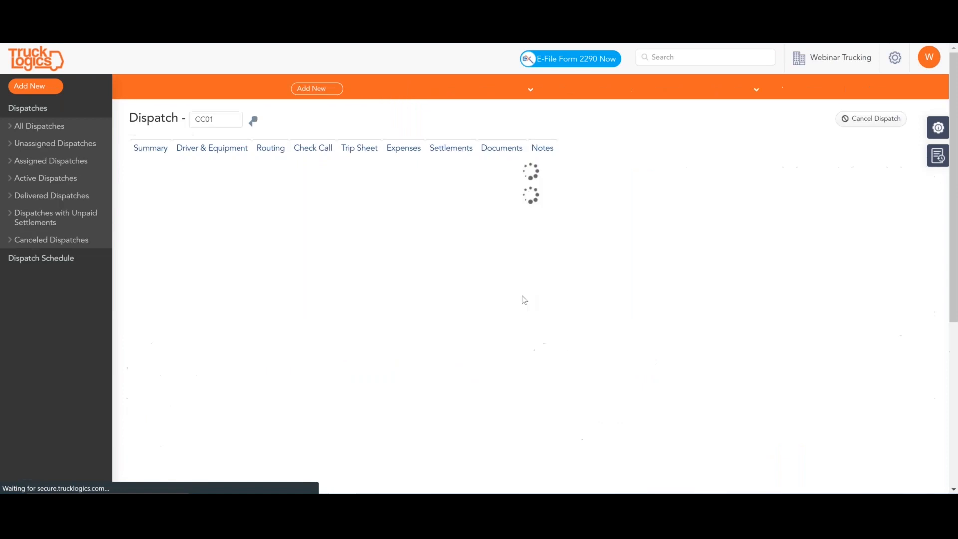
pyautogui.click(441, 146)
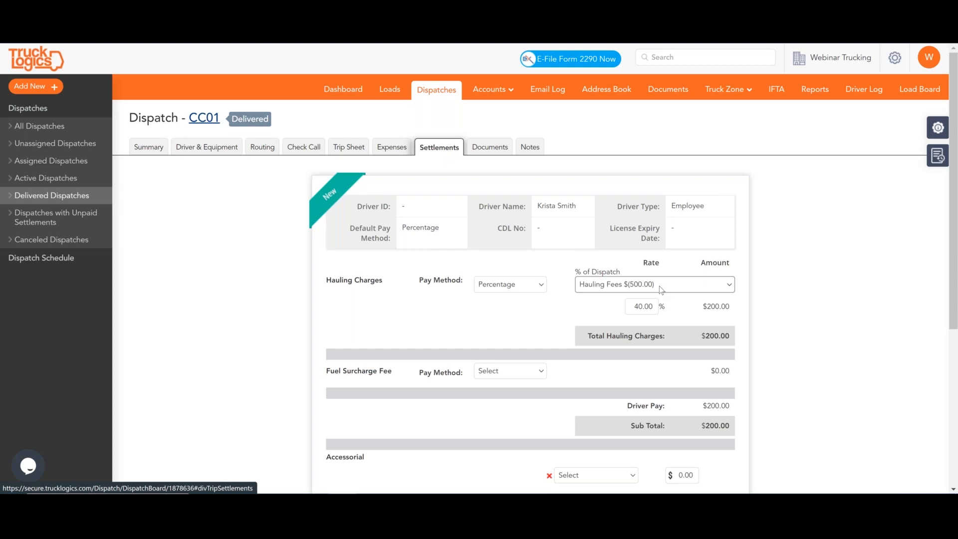
# - Finalize the driver settlement for dispatch CC01 and mark it for payment
pyautogui.scroll(-2, 662, 318)
pyautogui.scroll(-1, 662, 318)
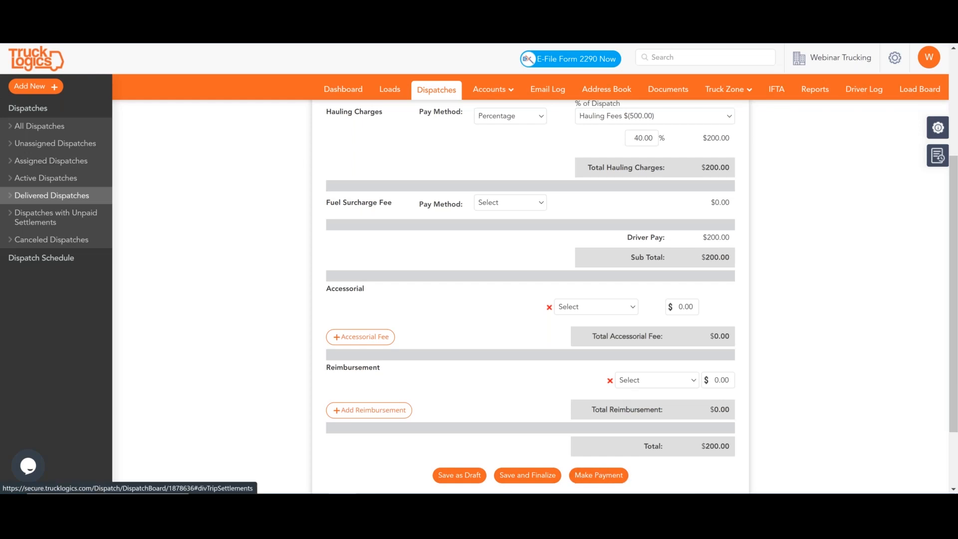
pyautogui.click(518, 475)
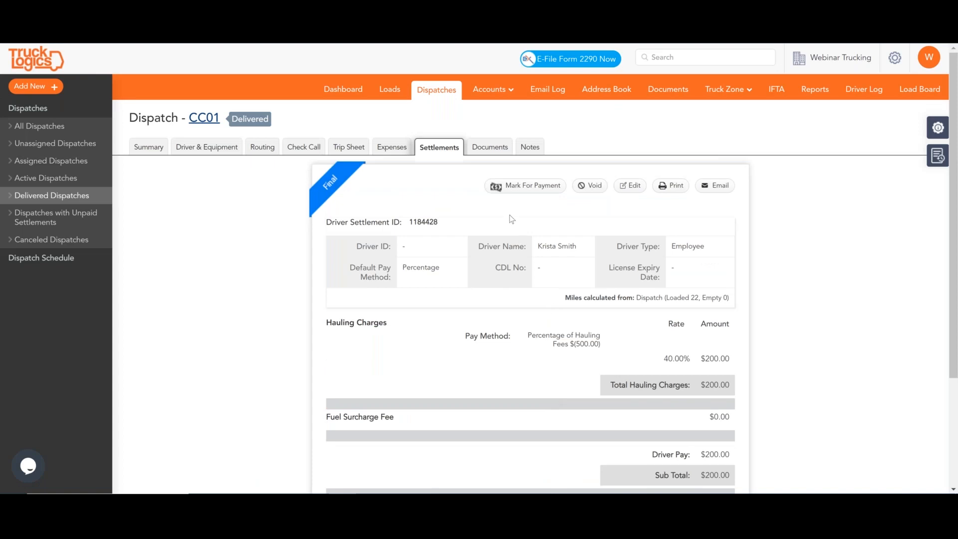
pyautogui.click(529, 185)
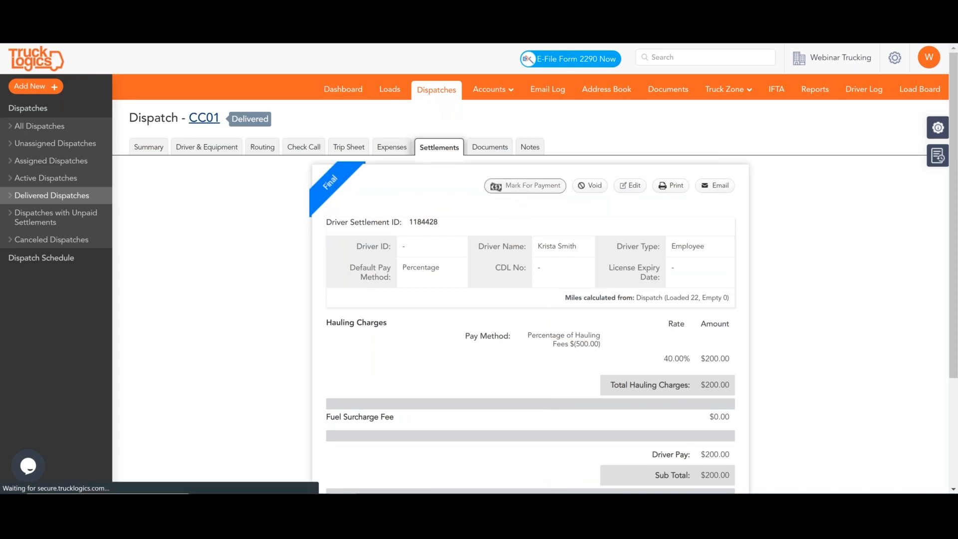
pyautogui.moveTo(498, 94)
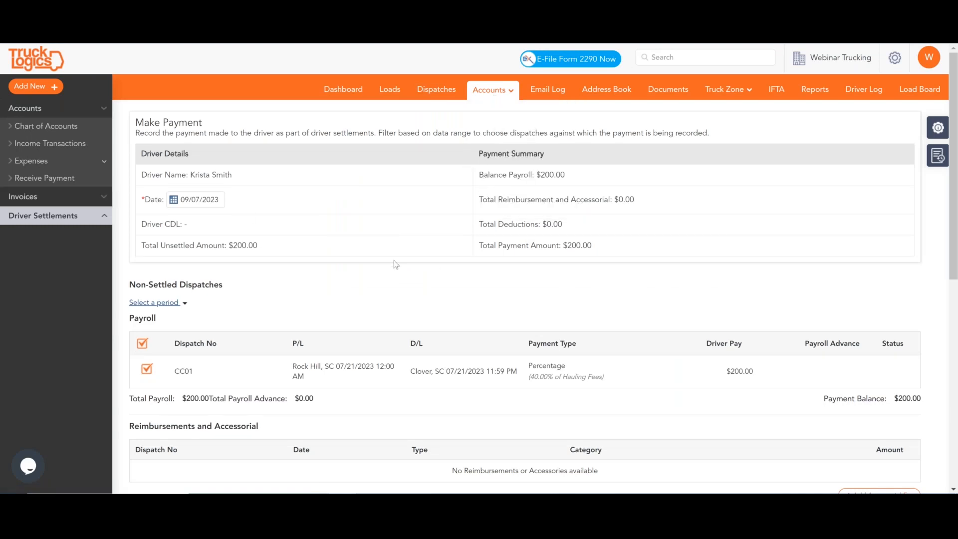
# - Examine the driver payment form's date, payroll, reimbursement, accessorial, deduction and payment detail sections
pyautogui.scroll(-1, 564, 312)
pyautogui.scroll(-3, 563, 311)
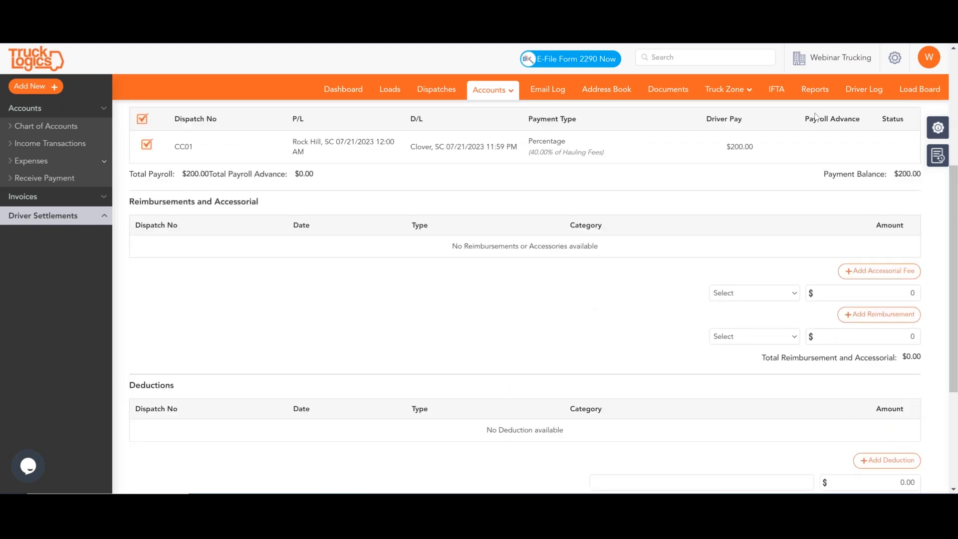
pyautogui.scroll(-2, 934, 239)
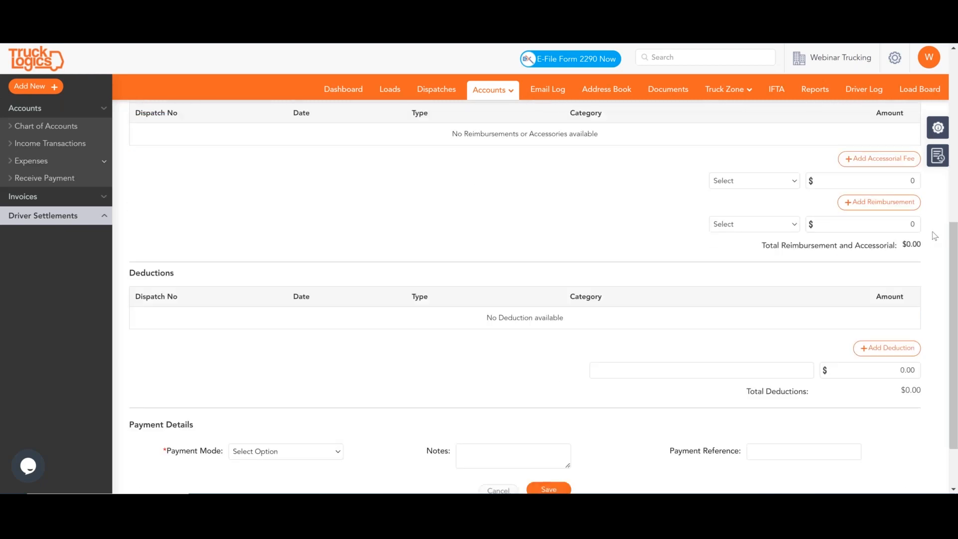
pyautogui.scroll(-1, 934, 236)
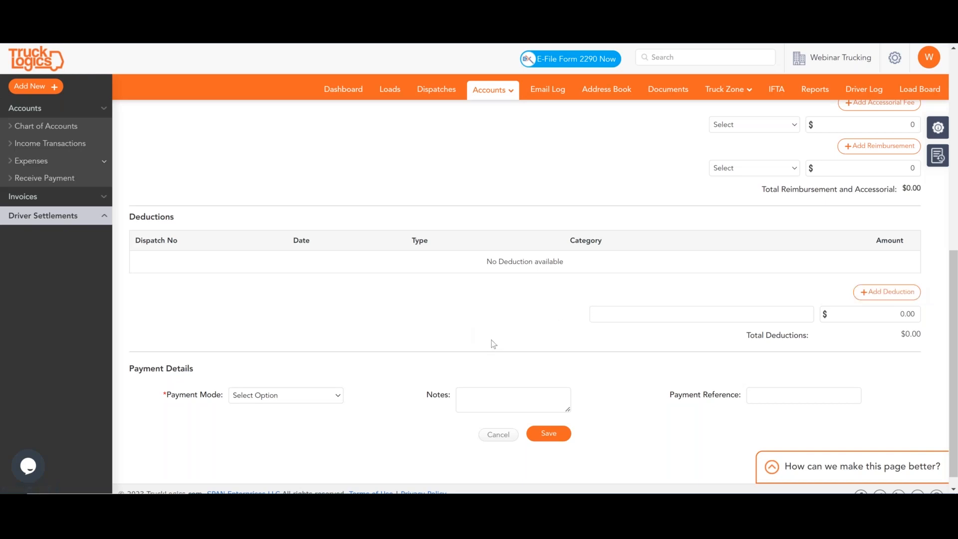
pyautogui.scroll(4, 498, 334)
pyautogui.scroll(3, 608, 326)
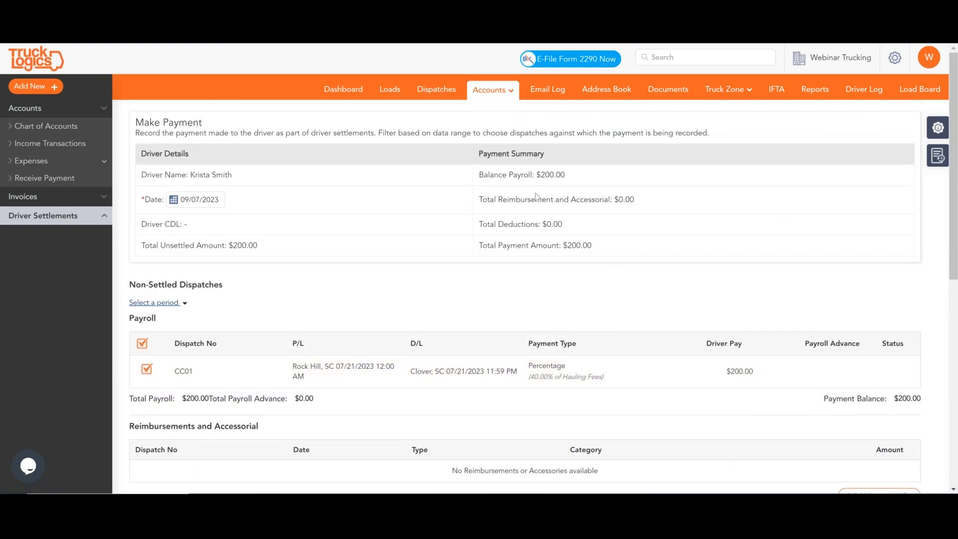
pyautogui.click(207, 199)
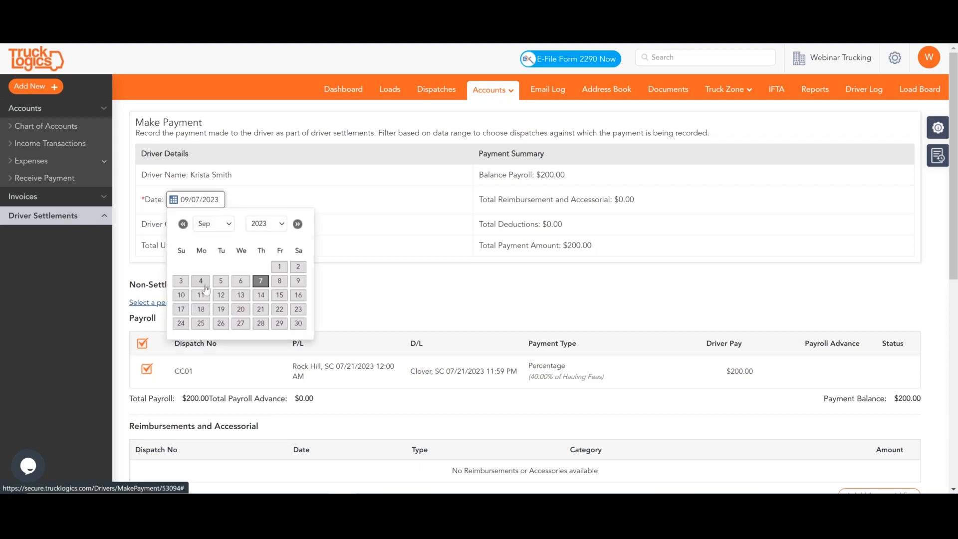
pyautogui.click(433, 206)
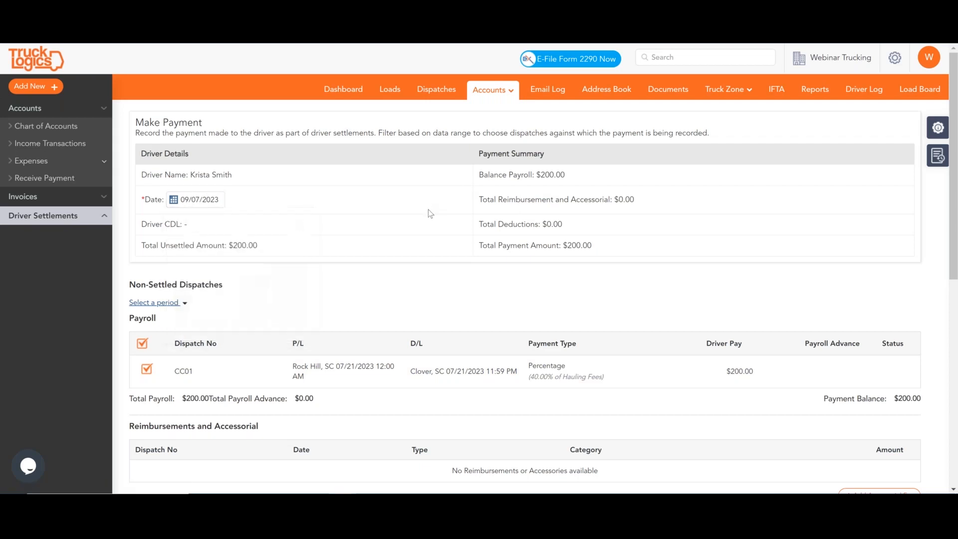
# - Set the driver payment's mode to Check and save the payment
pyautogui.scroll(-8, 445, 225)
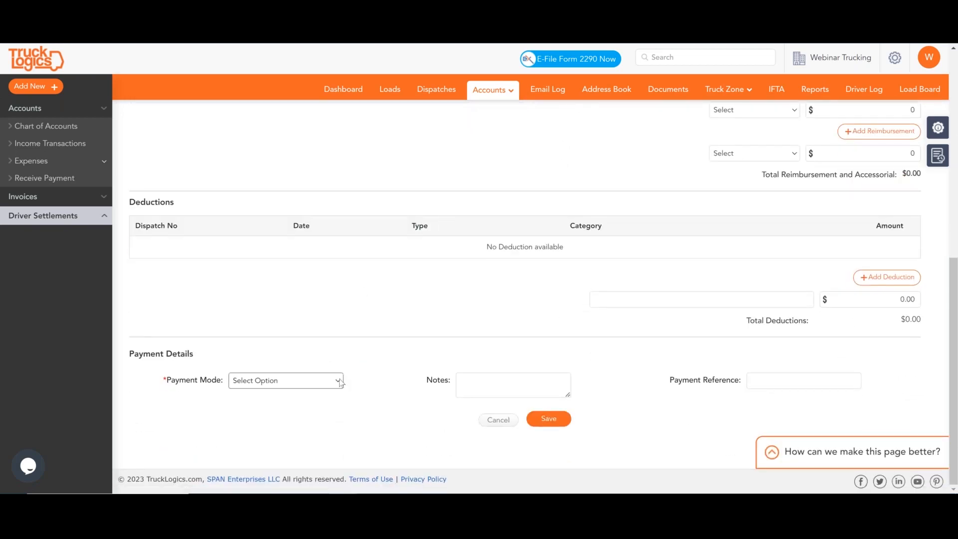
pyautogui.click(337, 381)
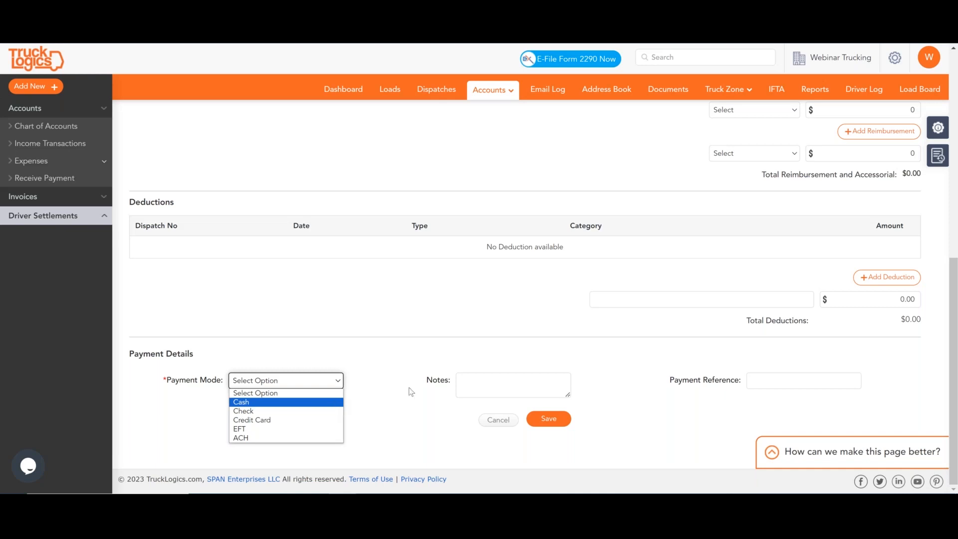
pyautogui.click(314, 414)
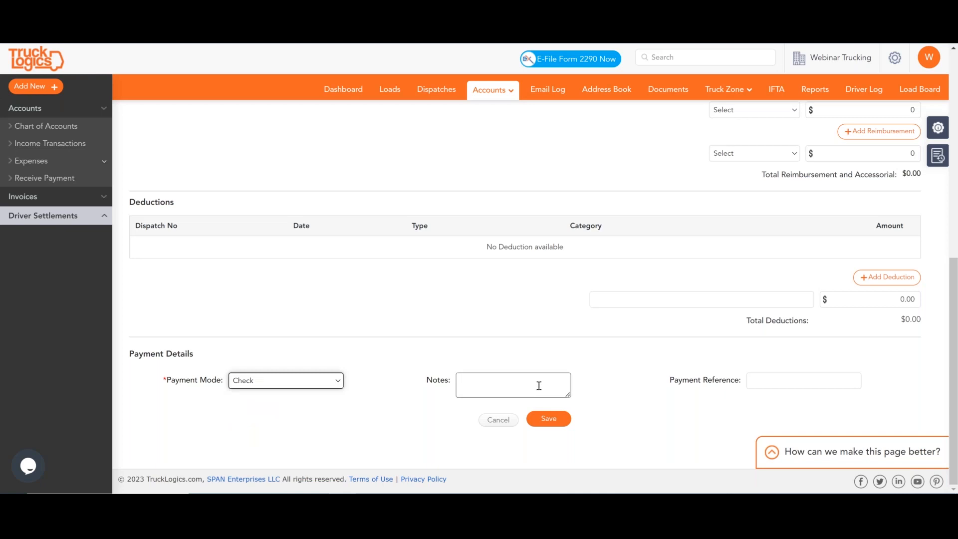
pyautogui.click(690, 96)
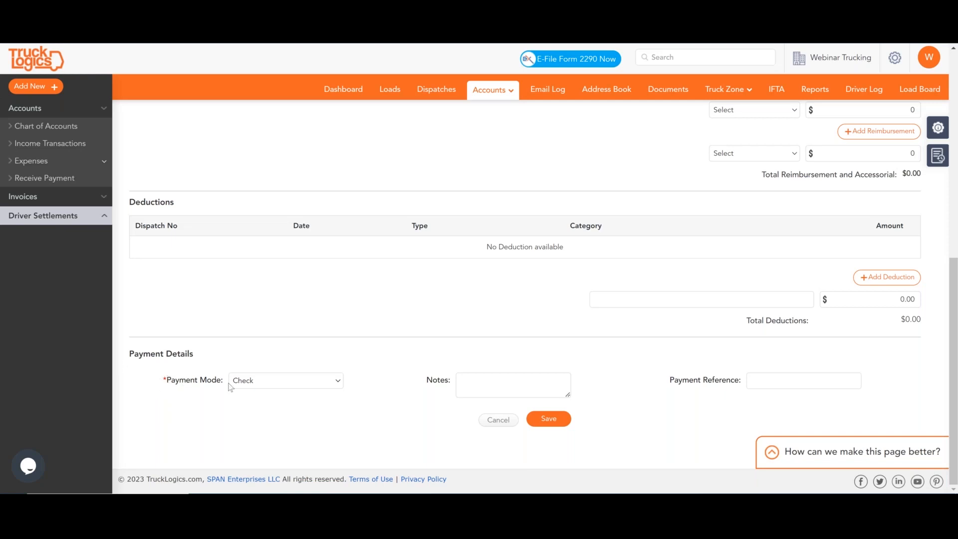
pyautogui.click(563, 419)
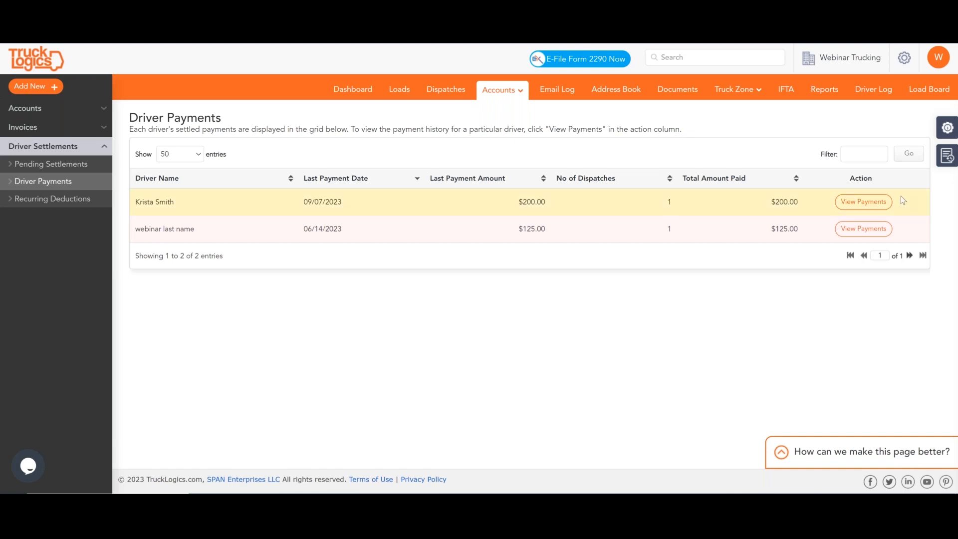
# - Open the paid driver's payment history, check the options available for the 09/07/2023 check payment, and void that payment
pyautogui.click(886, 202)
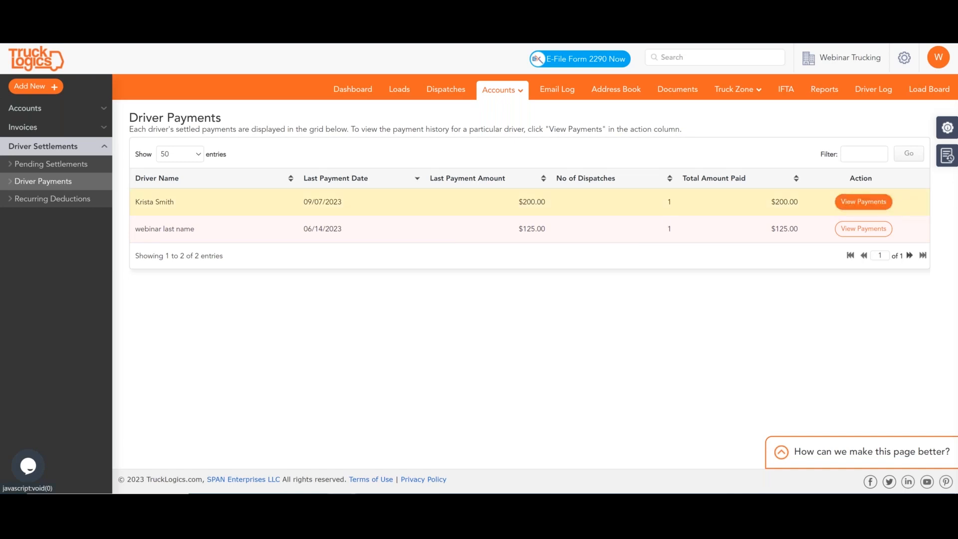
pyautogui.click(813, 207)
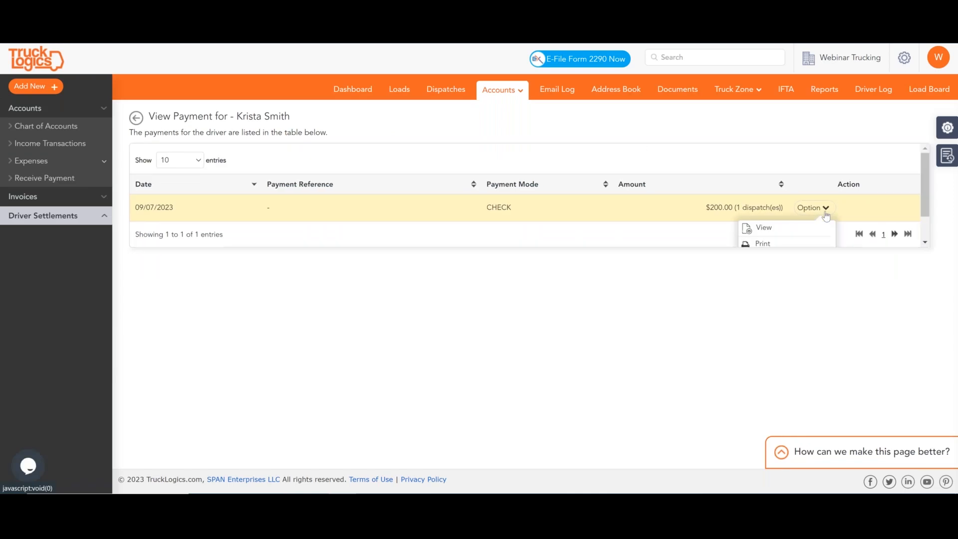
pyautogui.scroll(-1, 813, 235)
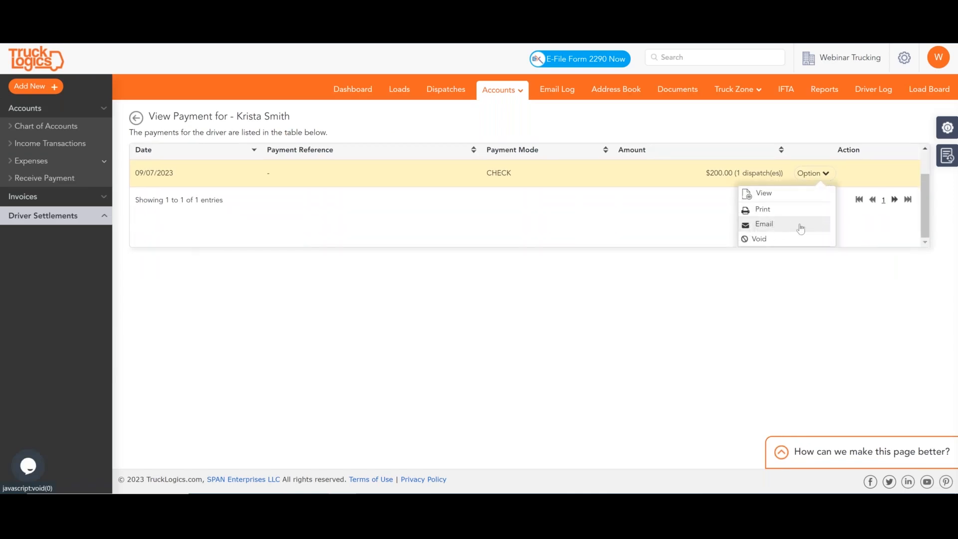
pyautogui.click(722, 268)
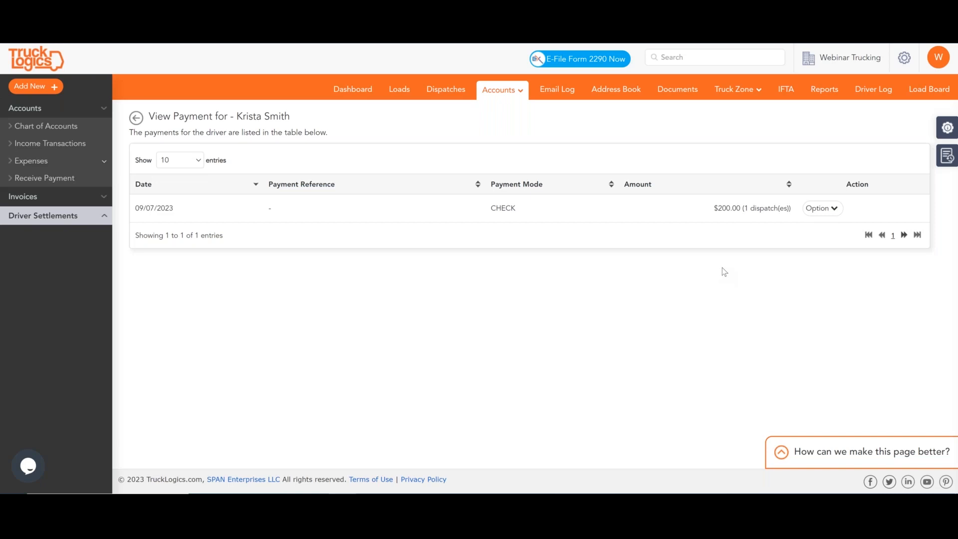
pyautogui.click(827, 211)
pyautogui.scroll(-1, 828, 215)
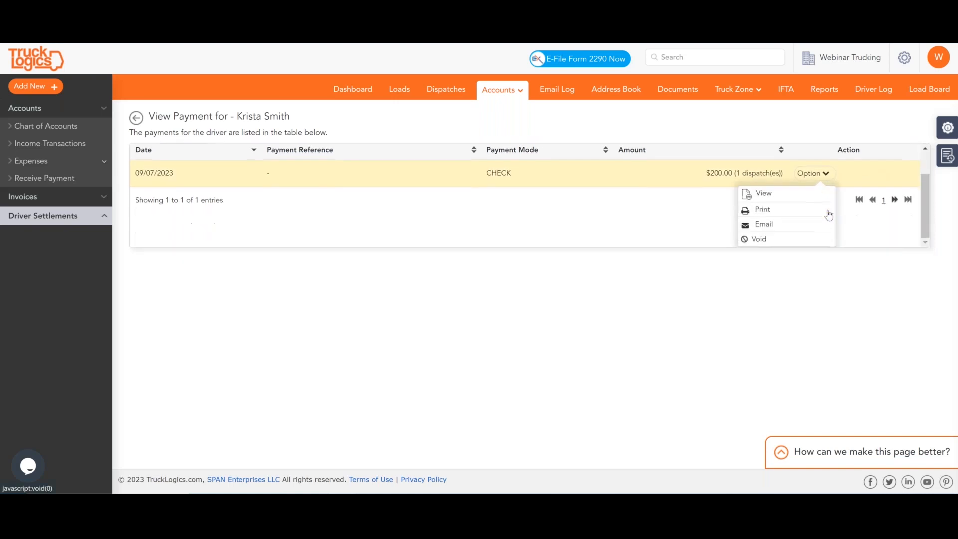
pyautogui.click(764, 244)
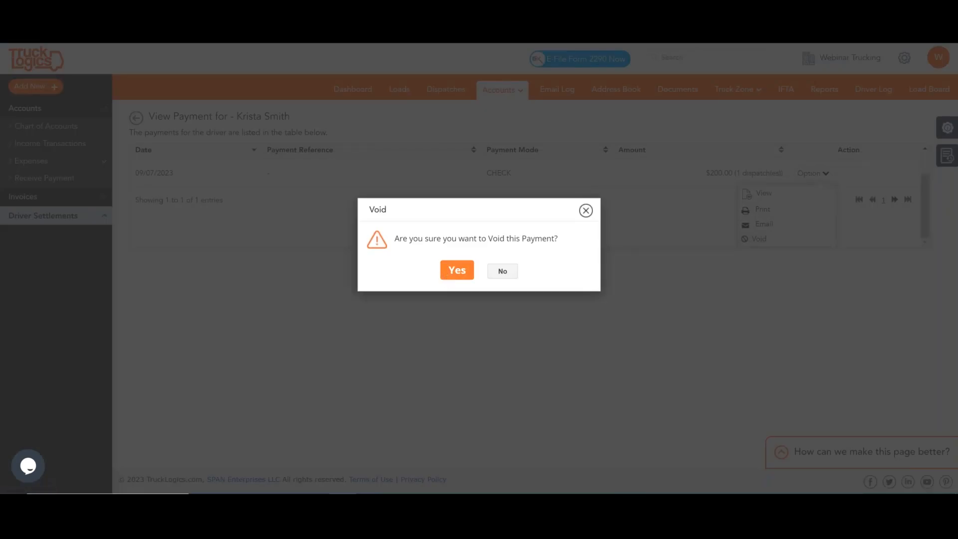
pyautogui.click(445, 276)
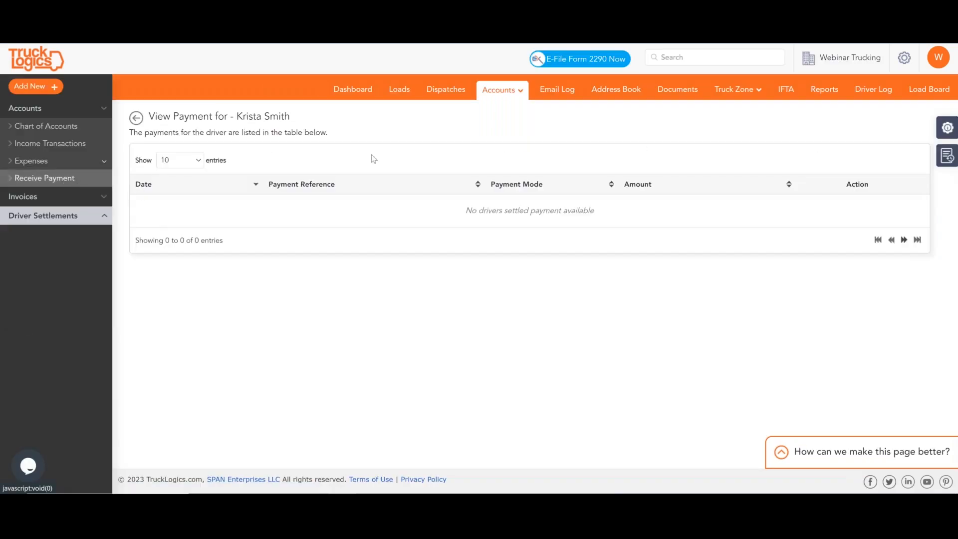
# - Check the pending driver settlements for the driver whose payment was voided
pyautogui.click(506, 91)
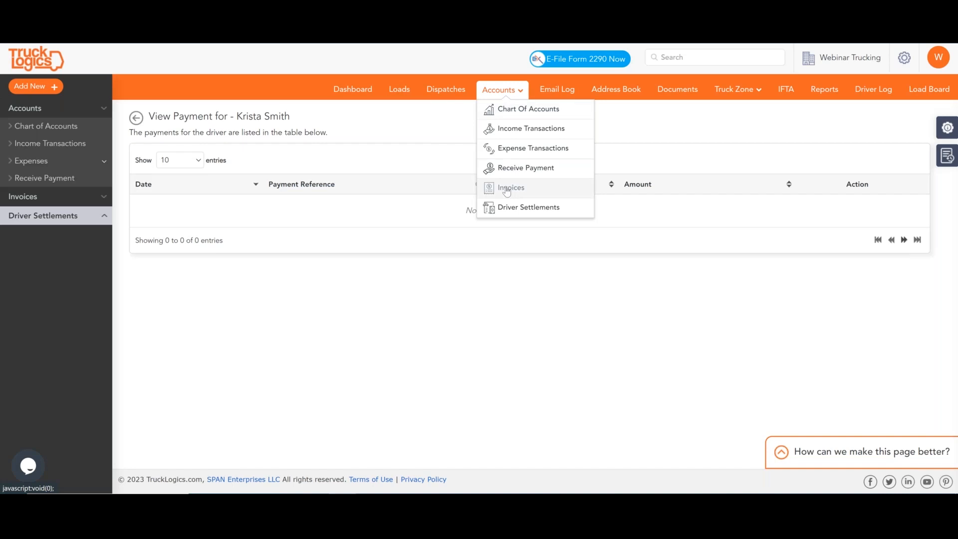
pyautogui.moveTo(490, 98)
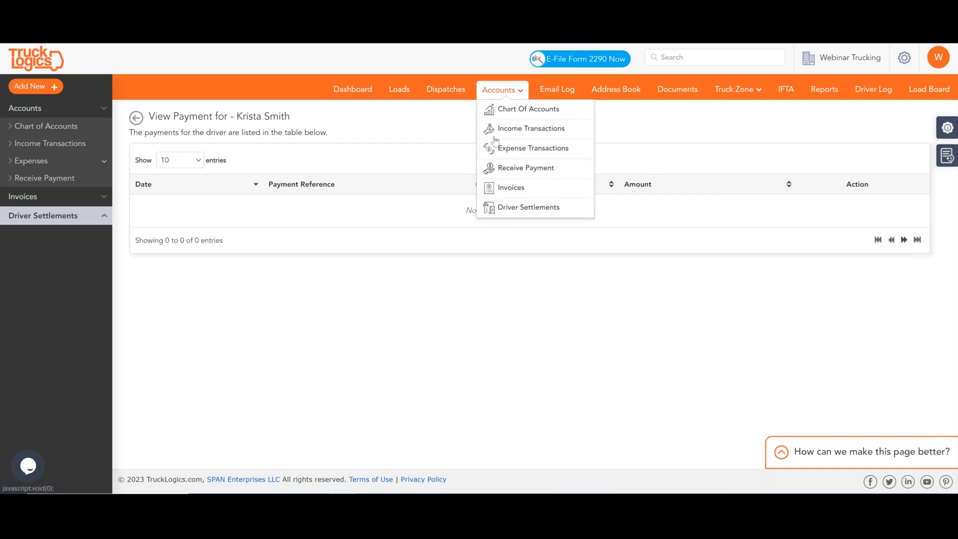
pyautogui.click(491, 207)
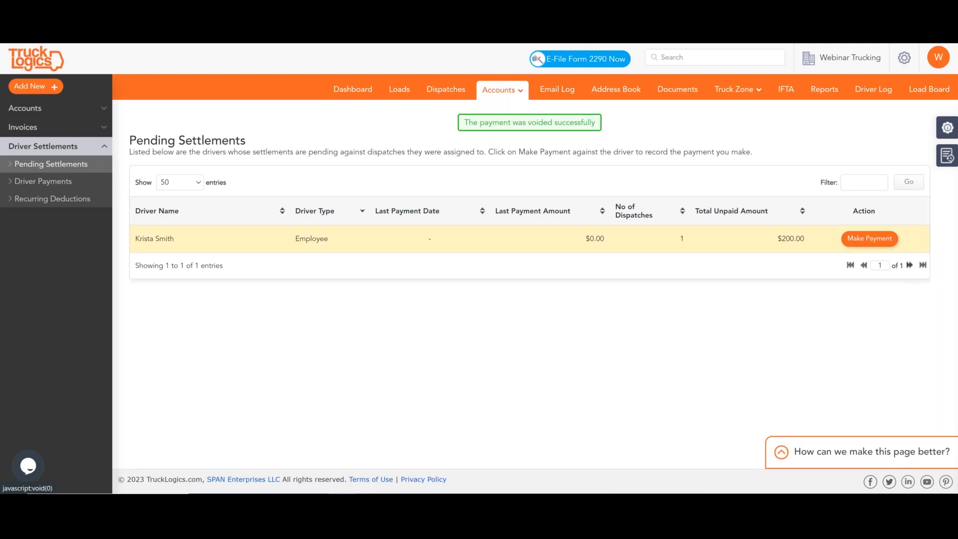
# - Open the dispatch settlement of completed load CC01 from the list of all loads and void the driver settlement
pyautogui.click(398, 90)
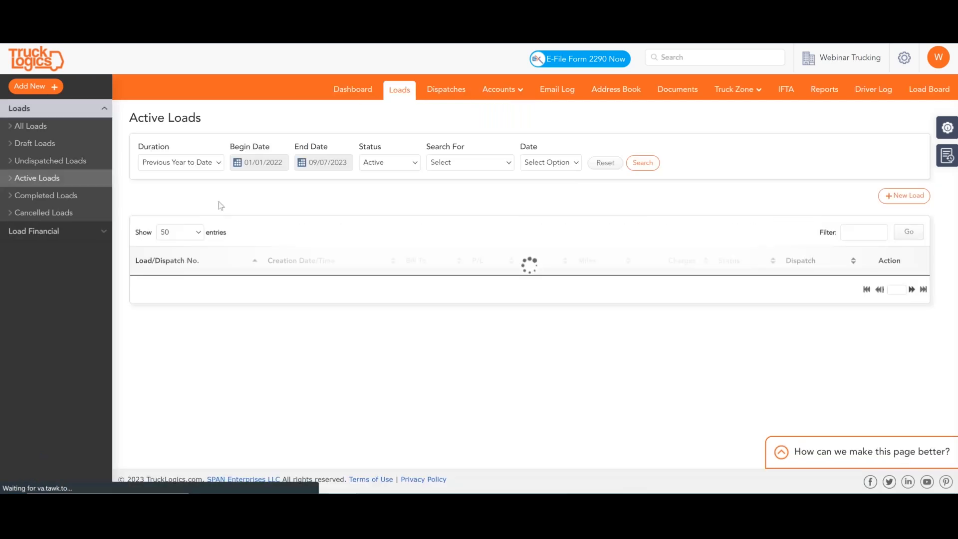
pyautogui.click(27, 133)
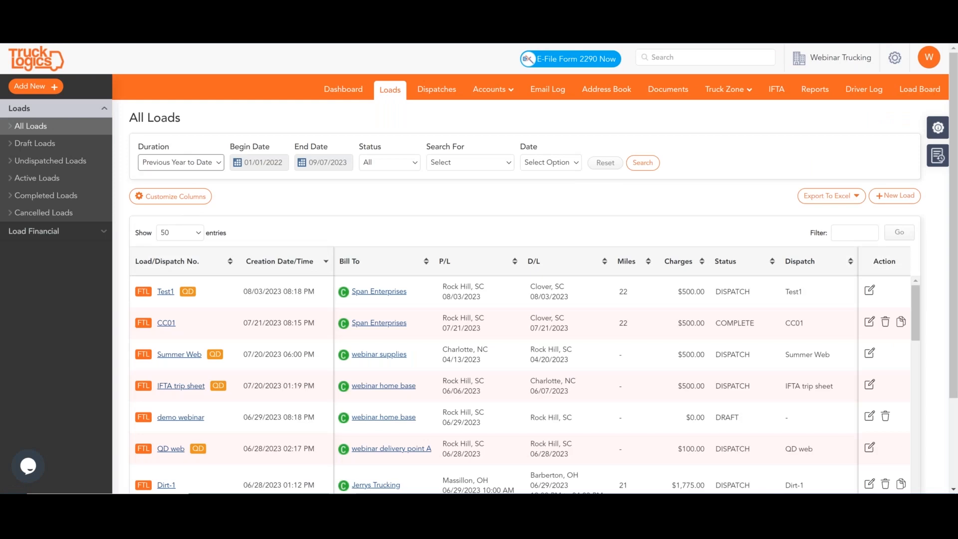
pyautogui.click(166, 323)
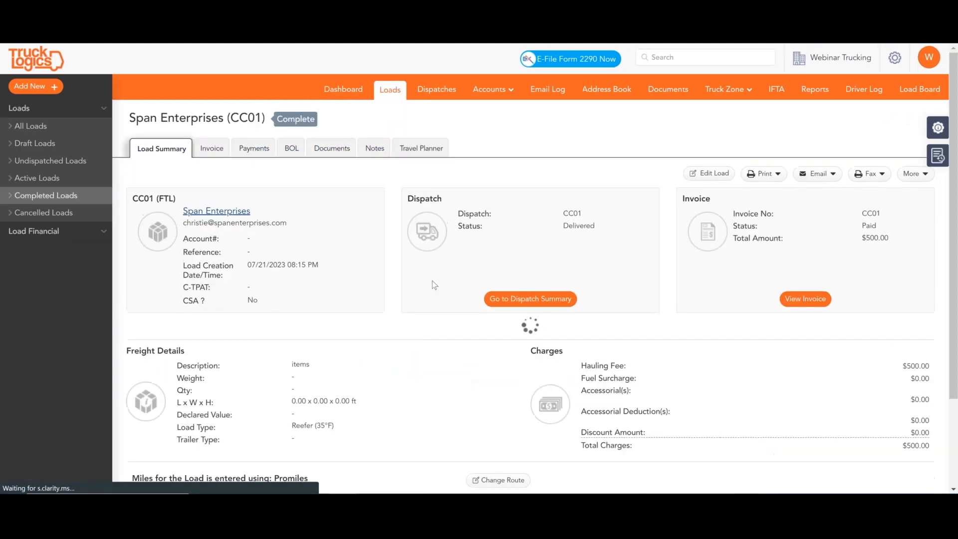
pyautogui.click(491, 298)
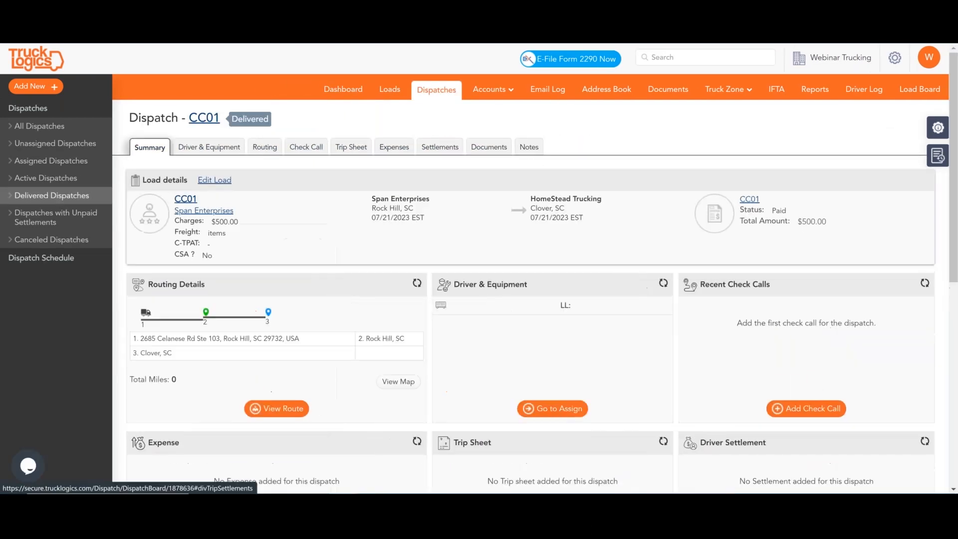
pyautogui.click(439, 147)
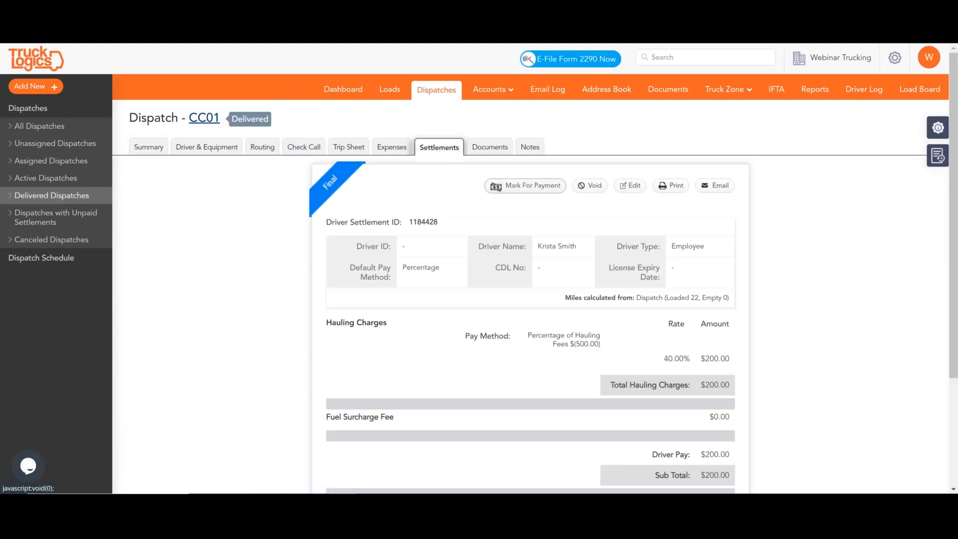
pyautogui.click(590, 185)
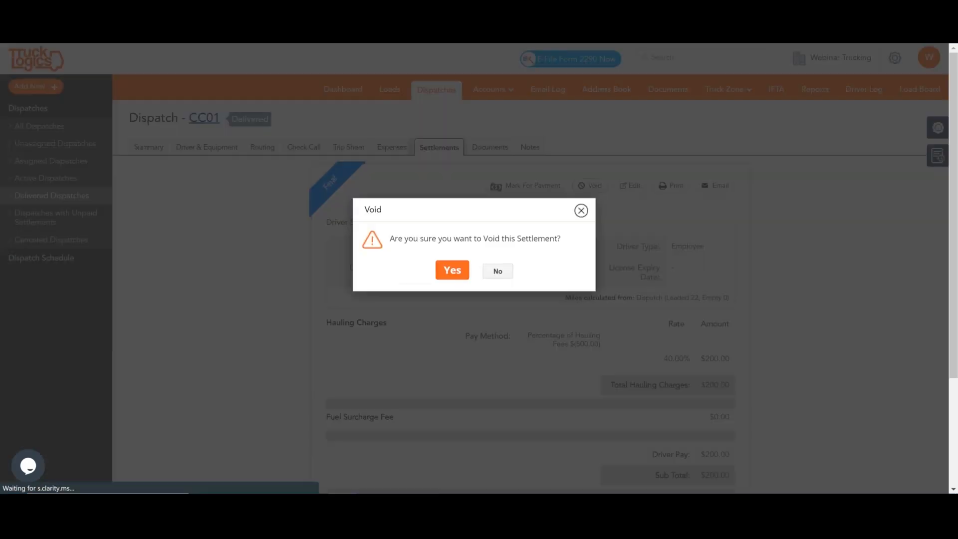
pyautogui.click(452, 270)
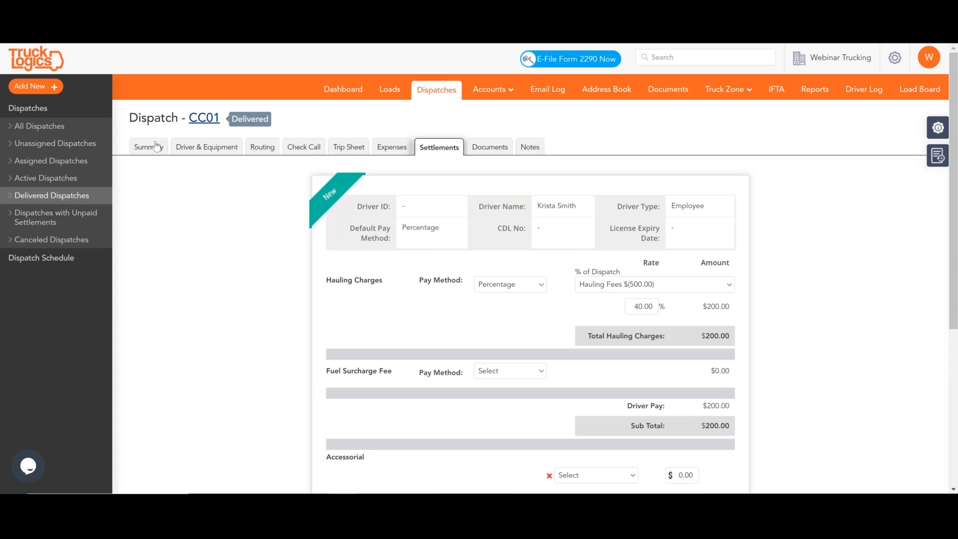
# - Return to load CC01 from its dispatch summary and open the load's paid invoice
pyautogui.click(156, 146)
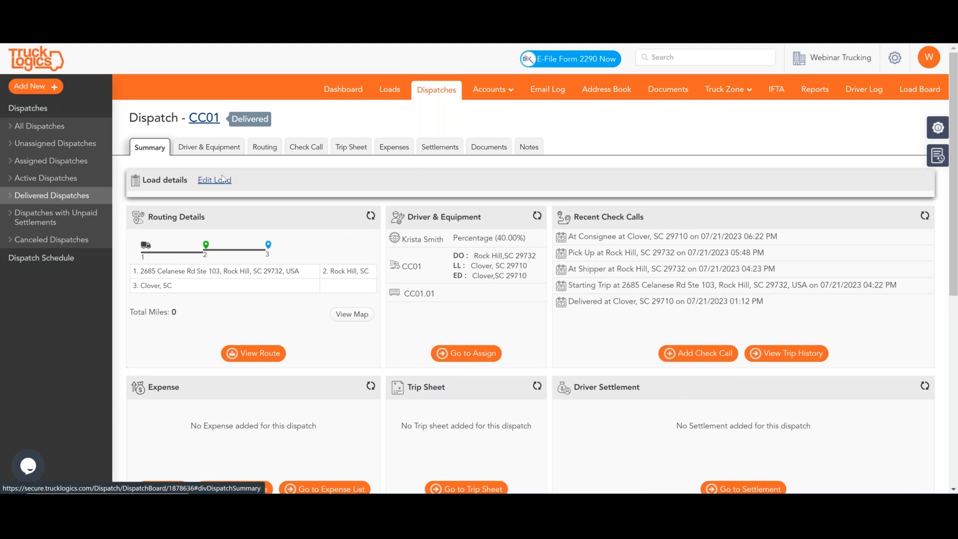
pyautogui.click(223, 176)
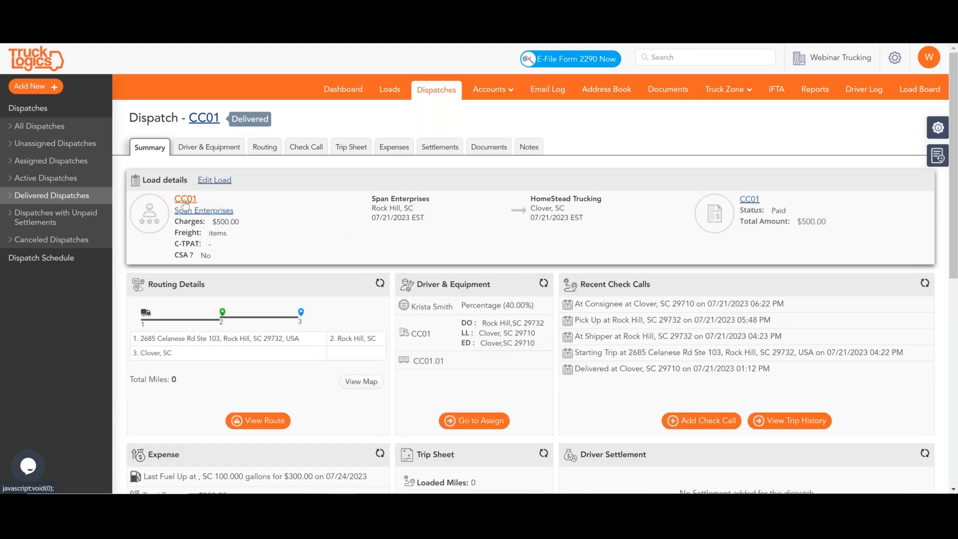
pyautogui.click(185, 201)
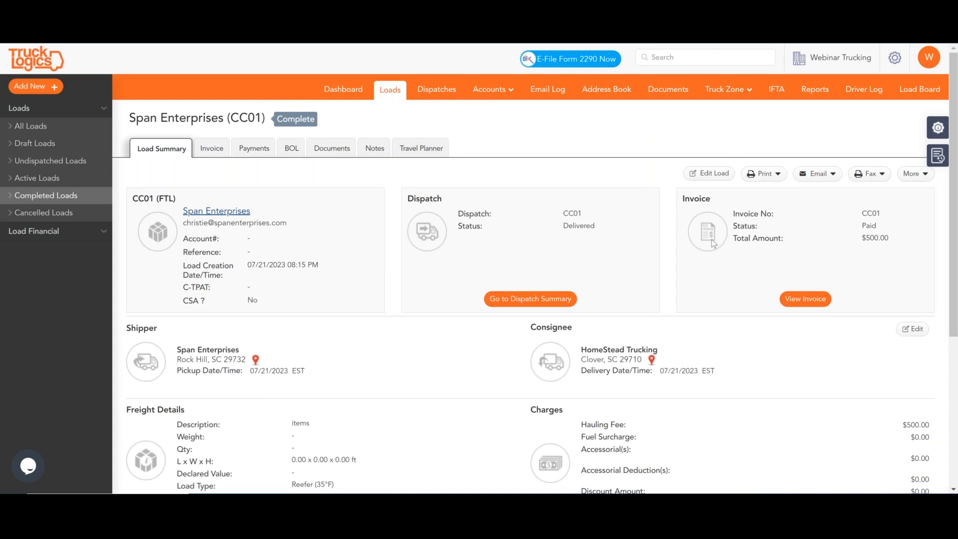
pyautogui.click(215, 149)
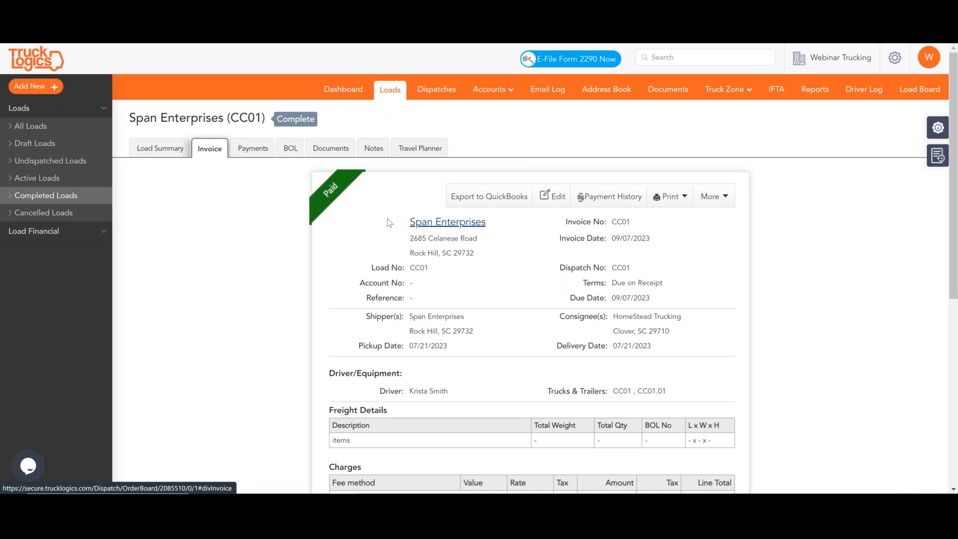
# - Open the 9/7/2023 check receipt from the invoice's payment history and void that customer payment
pyautogui.click(603, 198)
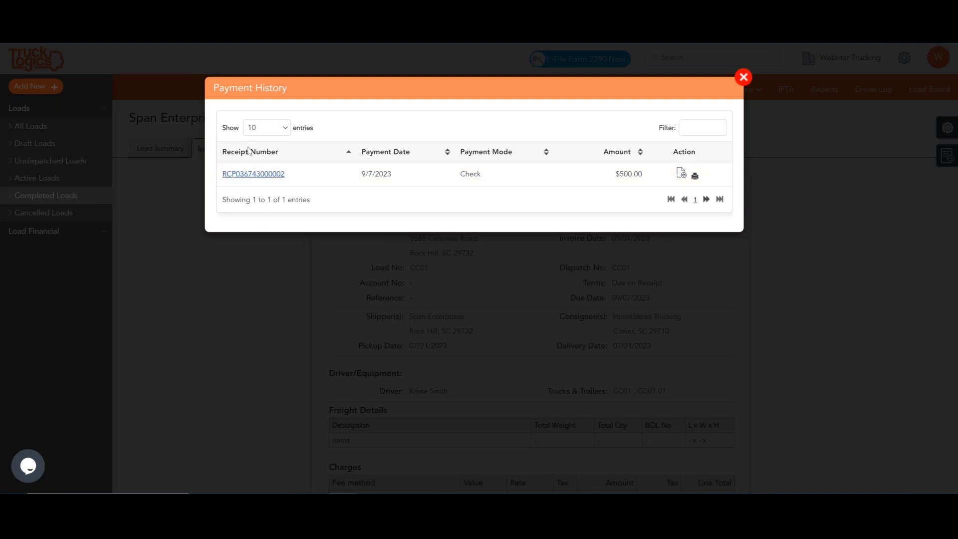
pyautogui.click(244, 179)
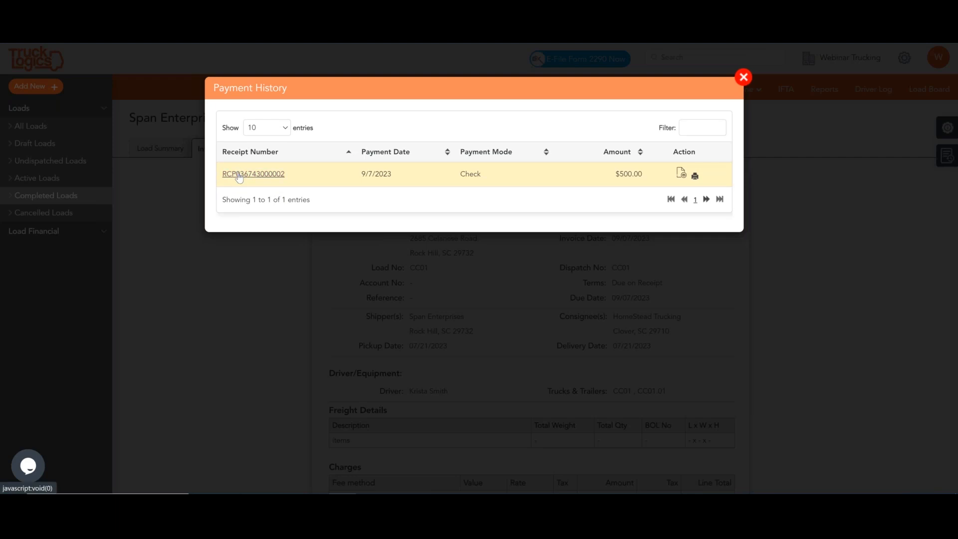
pyautogui.click(272, 179)
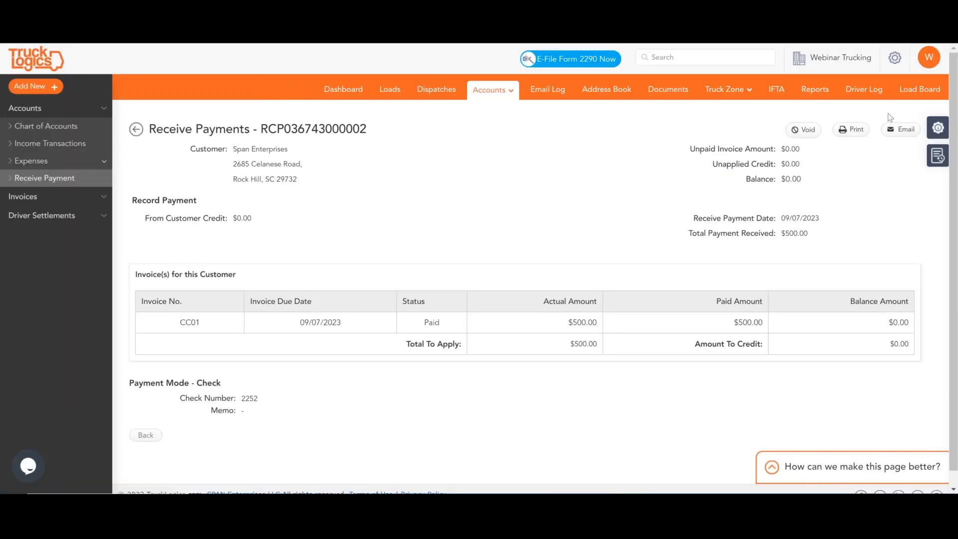
pyautogui.scroll(-1, 588, 181)
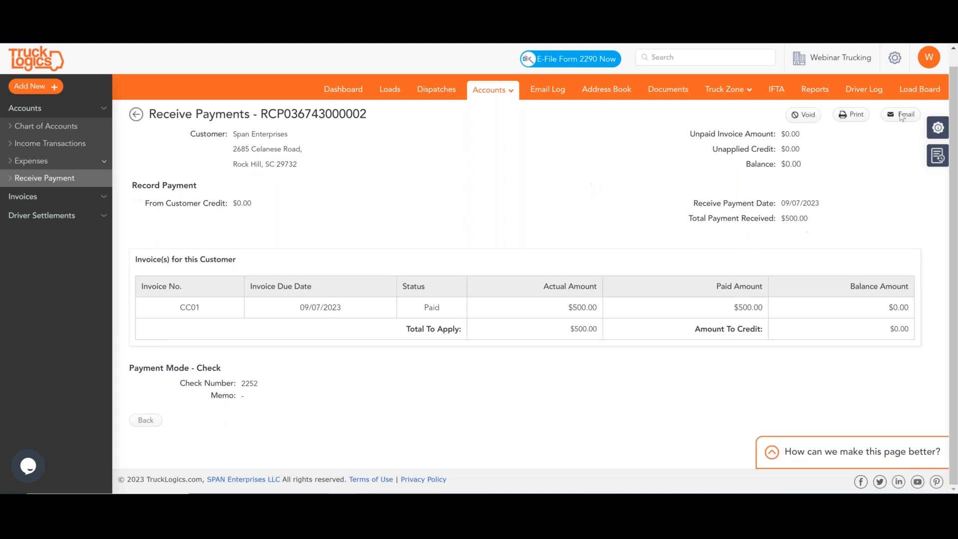
pyautogui.click(797, 117)
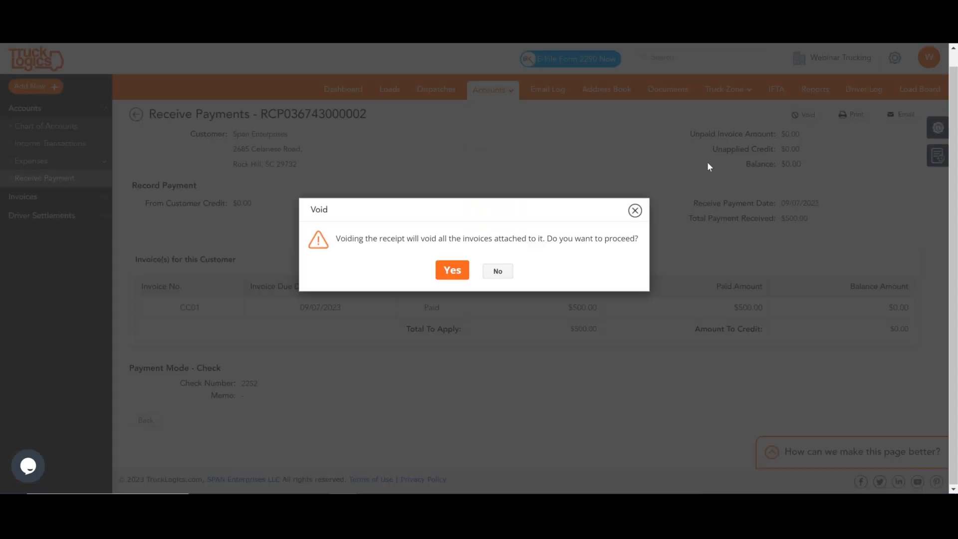
pyautogui.click(453, 270)
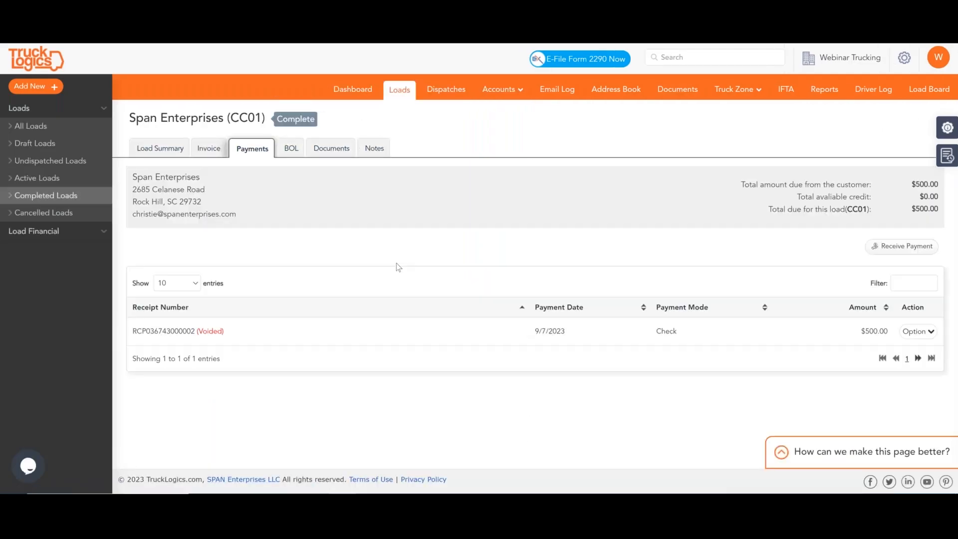
# - Edit the CC01 invoice and add a Lumper accessory fee of $50.00 to its charges
pyautogui.click(212, 152)
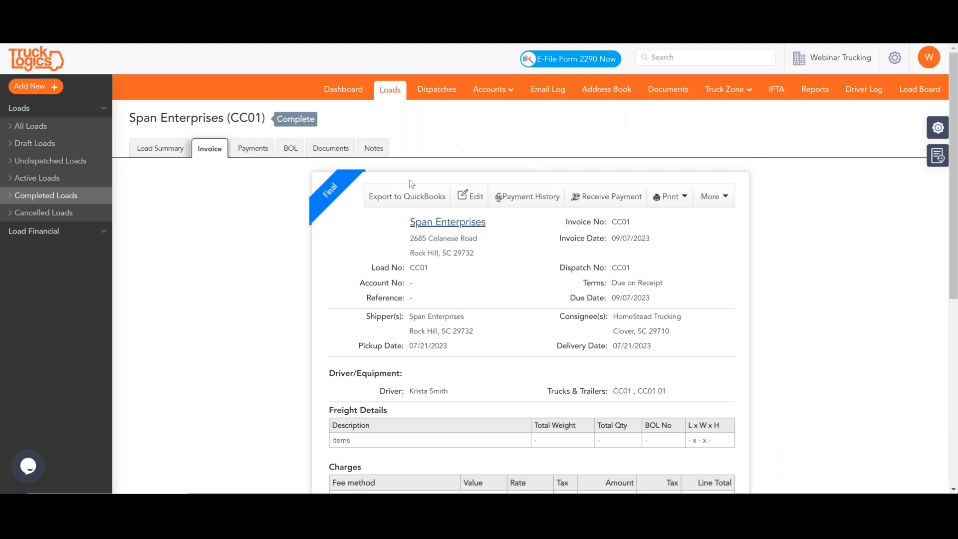
pyautogui.click(469, 194)
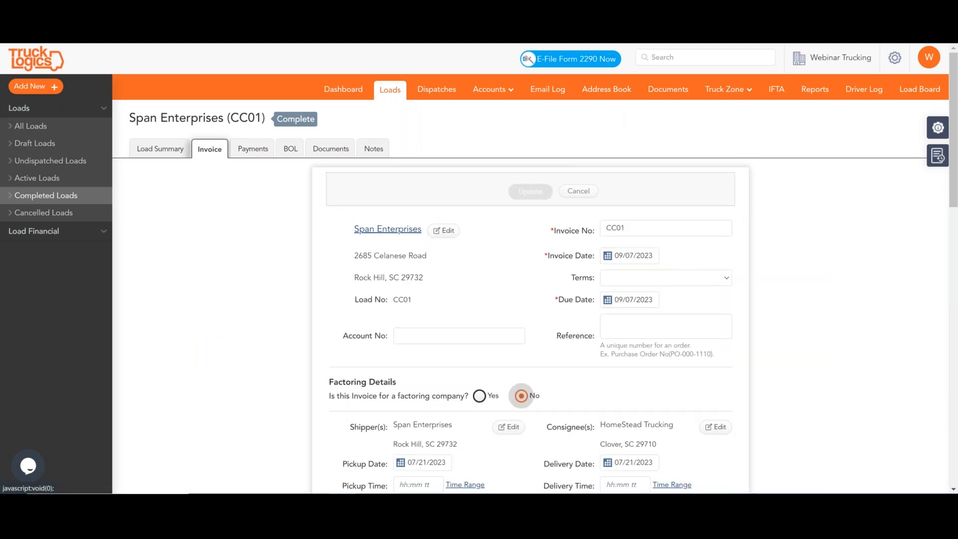
pyautogui.scroll(-6, 560, 333)
pyautogui.scroll(-3, 561, 337)
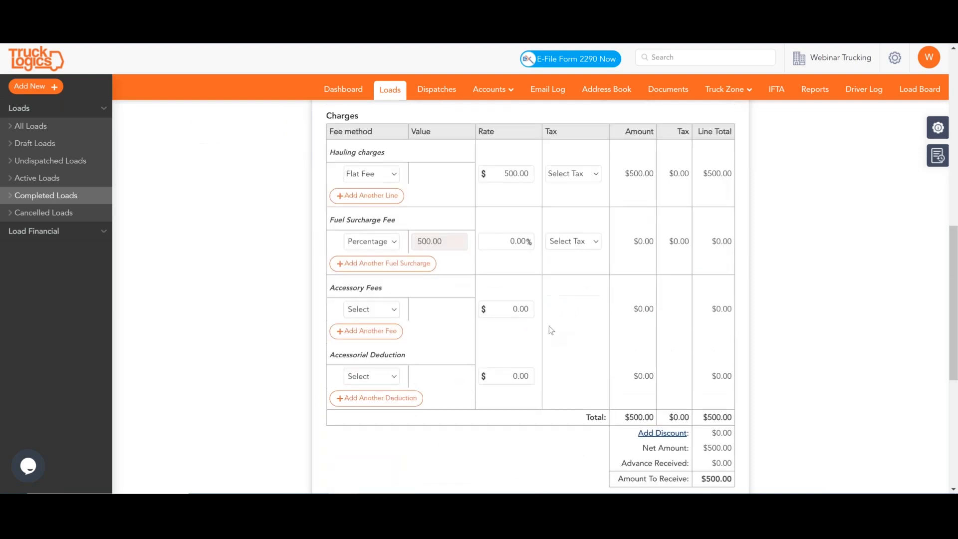
pyautogui.click(528, 171)
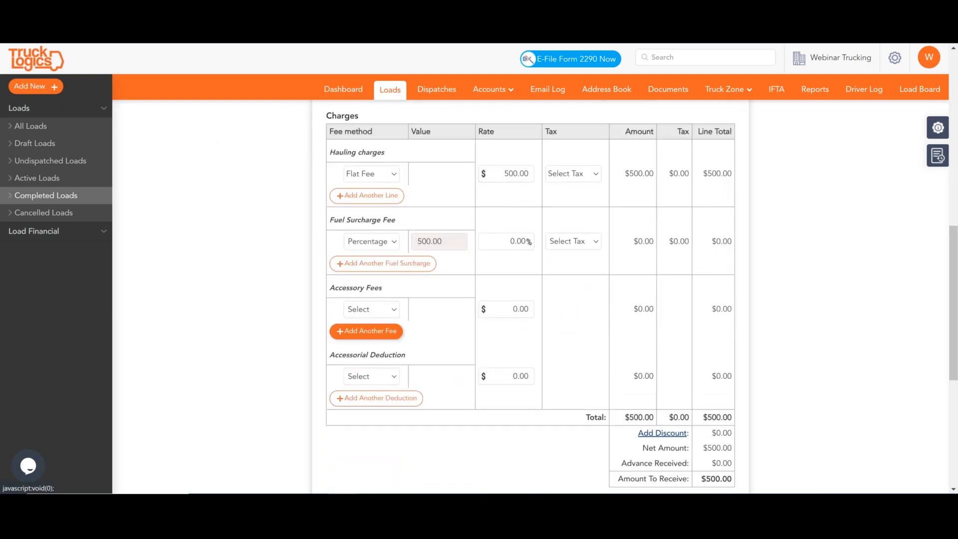
pyautogui.click(382, 315)
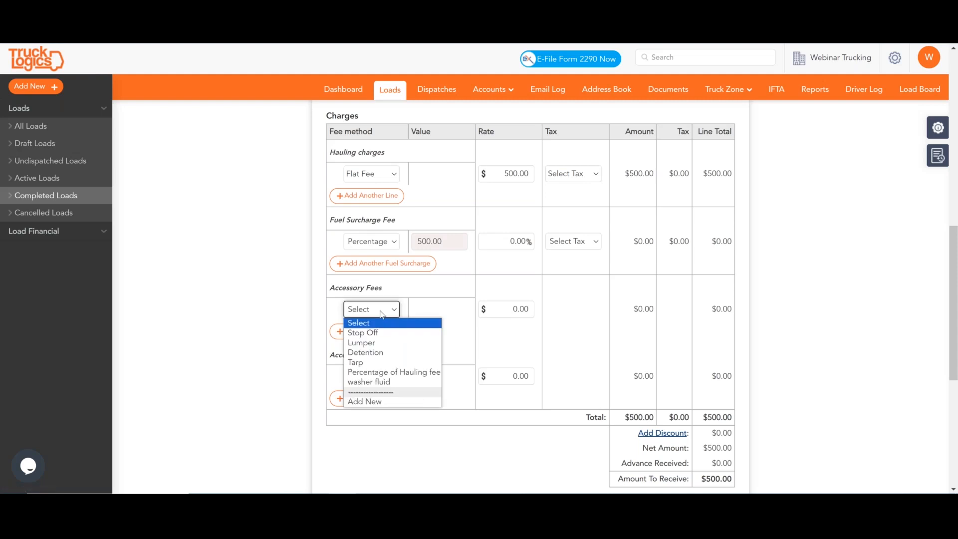
pyautogui.click(380, 343)
pyautogui.click(515, 311)
pyautogui.write('50.00')
pyautogui.click(666, 346)
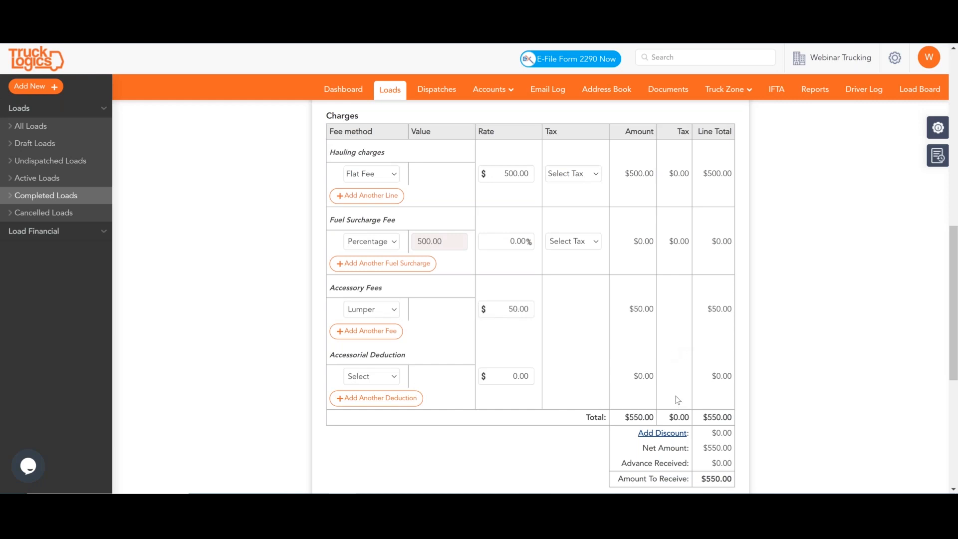
# - Save the updated CC01 invoice and finalize it
pyautogui.scroll(7, 591, 417)
pyautogui.scroll(4, 589, 411)
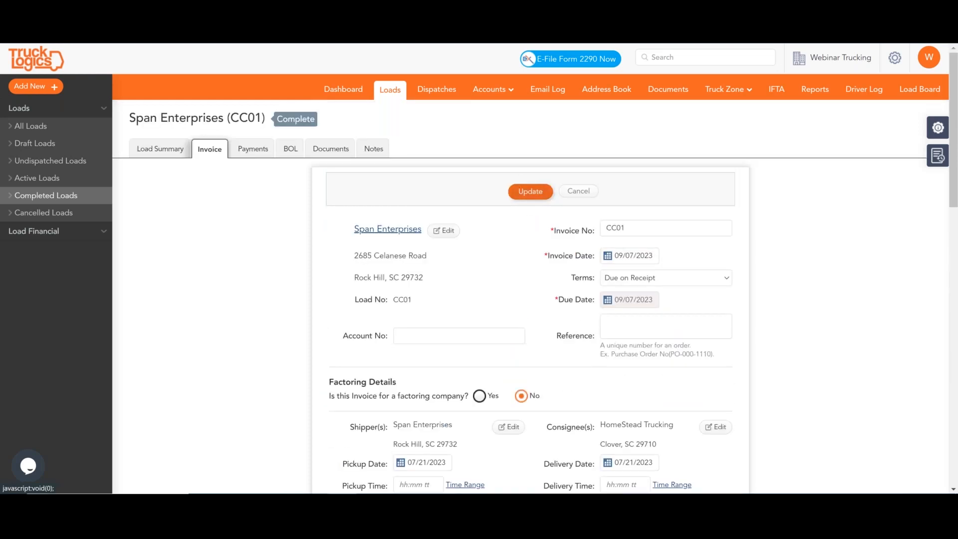
pyautogui.click(529, 191)
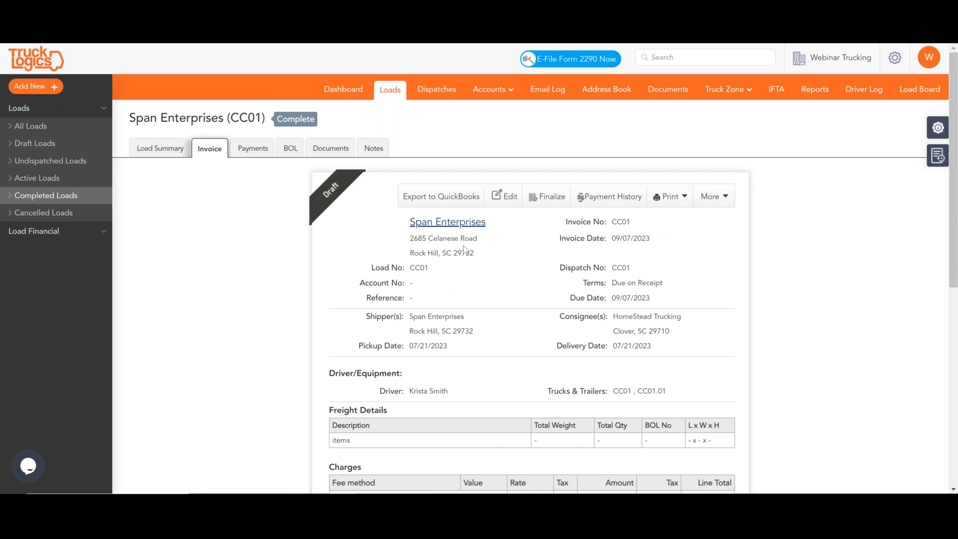
pyautogui.click(540, 199)
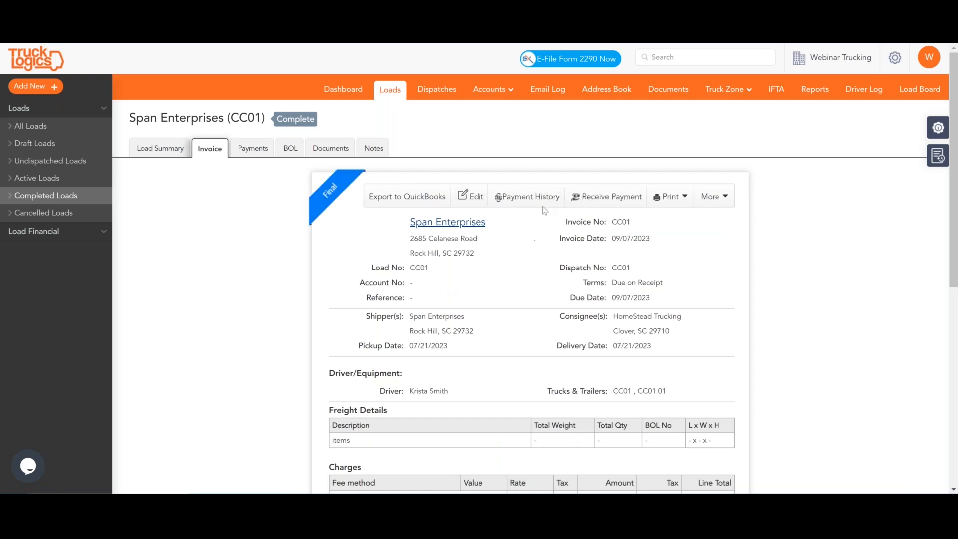
# - Start receiving the customer's payment for the finalized CC01 invoice and set the payment date to 09/07/2023
pyautogui.click(600, 200)
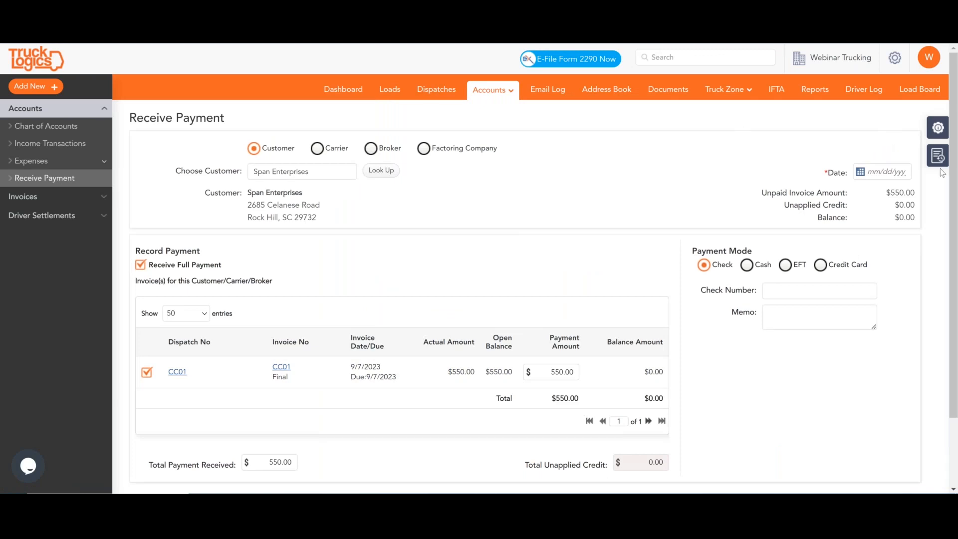
pyautogui.click(888, 172)
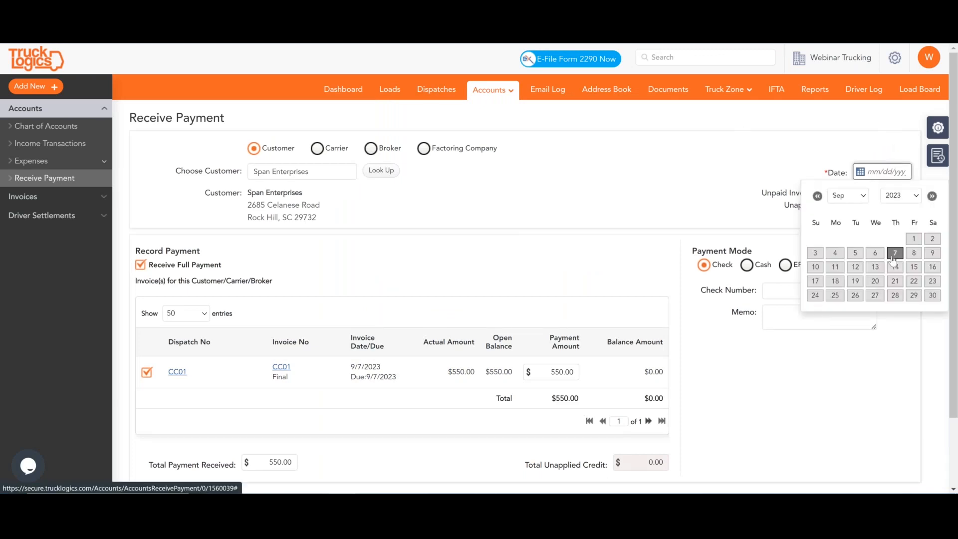
pyautogui.click(893, 255)
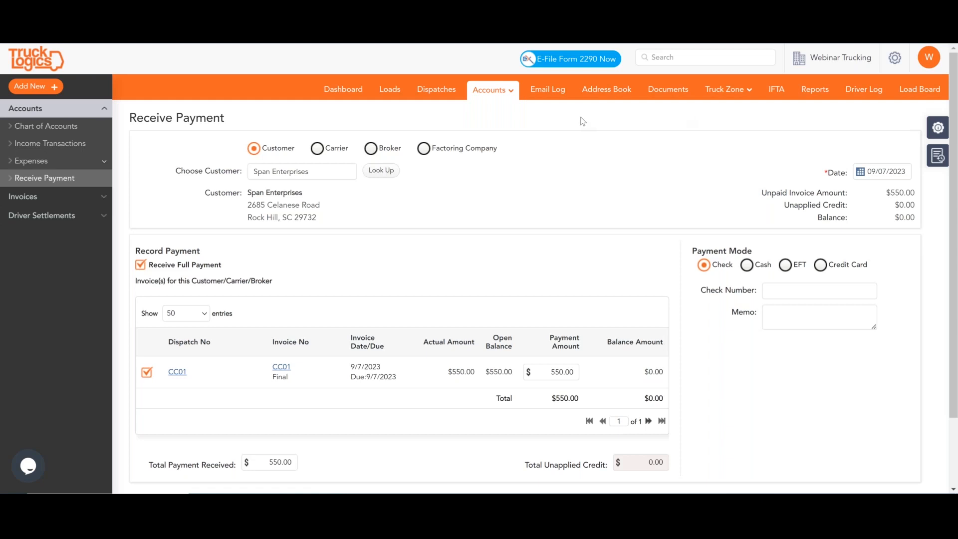
# - Enter 2255 as the check number, leave the memo blank, and save the received payment
pyautogui.click(783, 290)
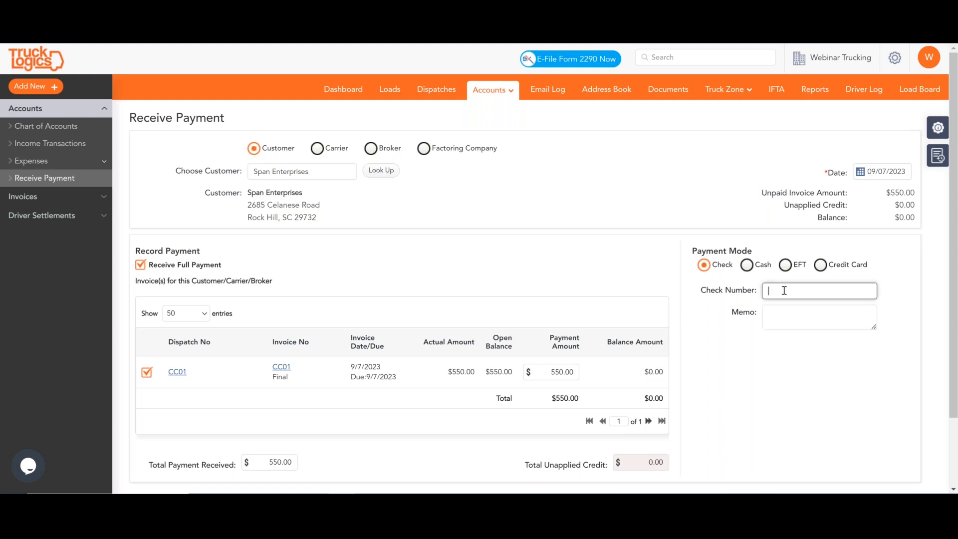
pyautogui.write('225')
pyautogui.write('55')
pyautogui.click(654, 128)
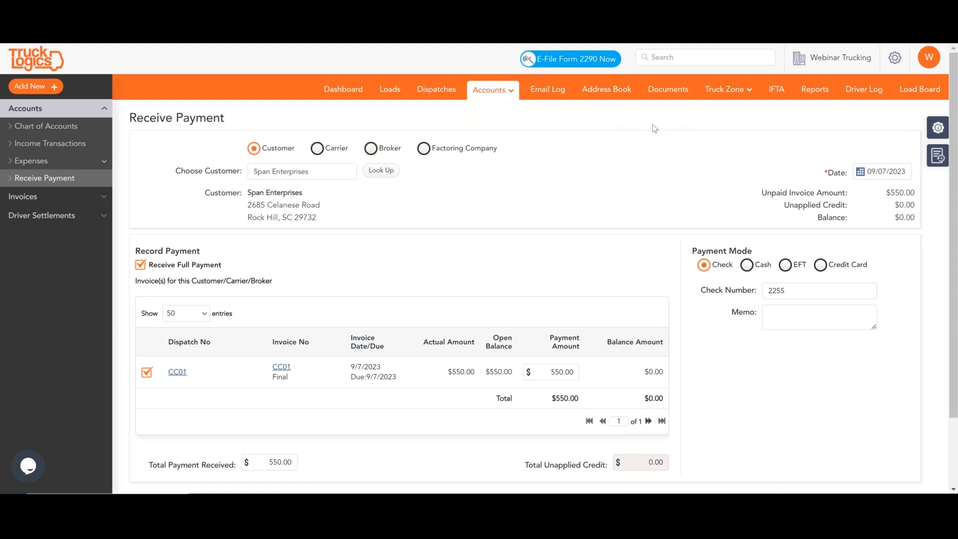
pyautogui.click(787, 315)
pyautogui.scroll(-1, 631, 327)
pyautogui.click(546, 445)
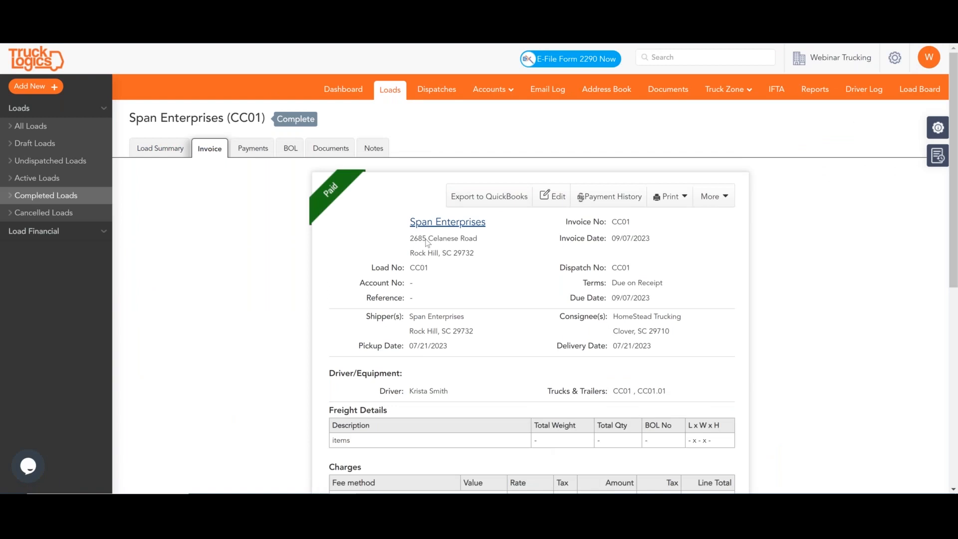
# - Open the driver settlement of the CC01 load's dispatch and check the percentage-of-dispatch options, keeping Hauling Fees as the basis
pyautogui.click(160, 148)
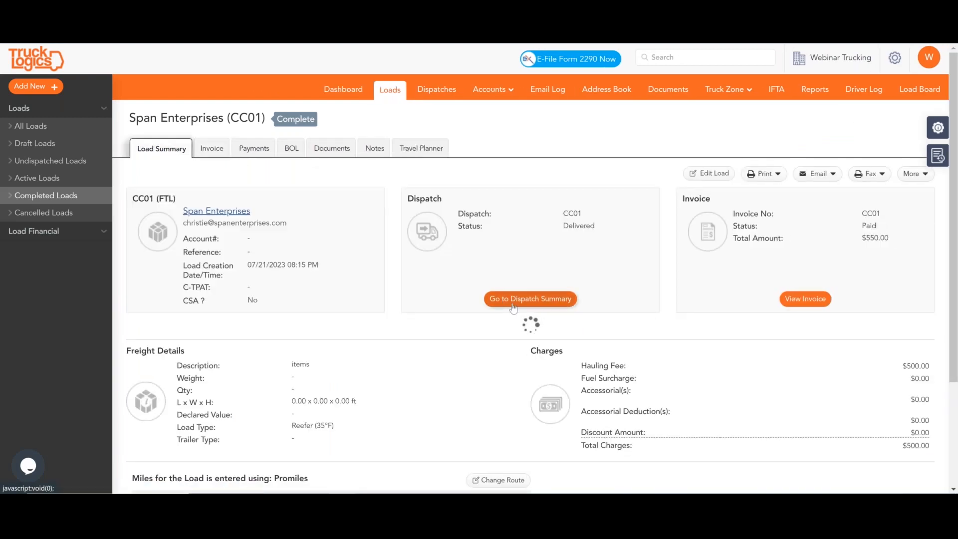
pyautogui.click(512, 306)
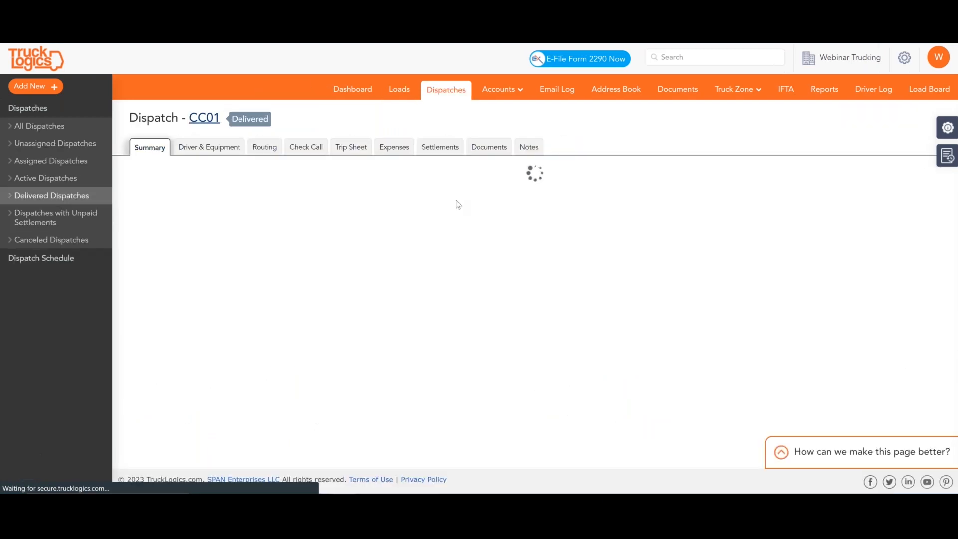
pyautogui.click(439, 147)
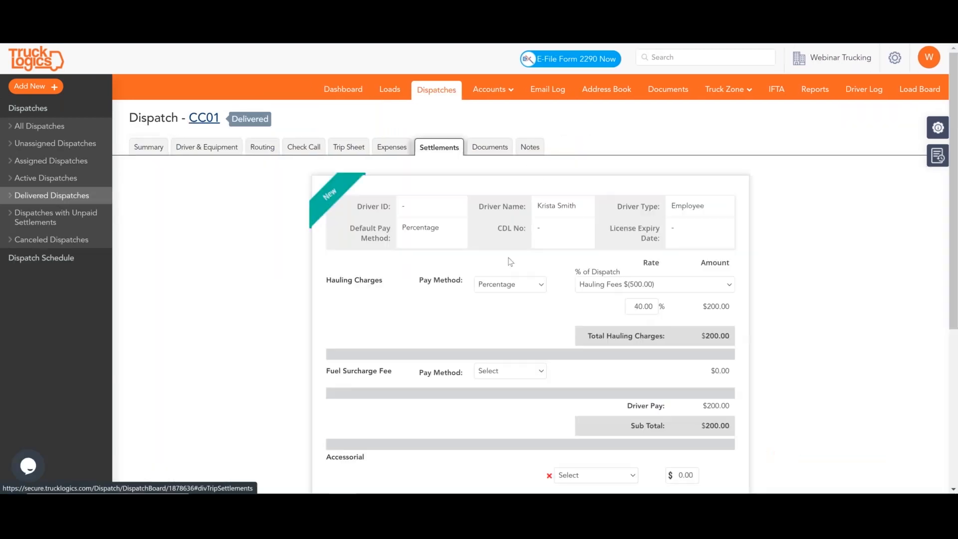
pyautogui.click(685, 289)
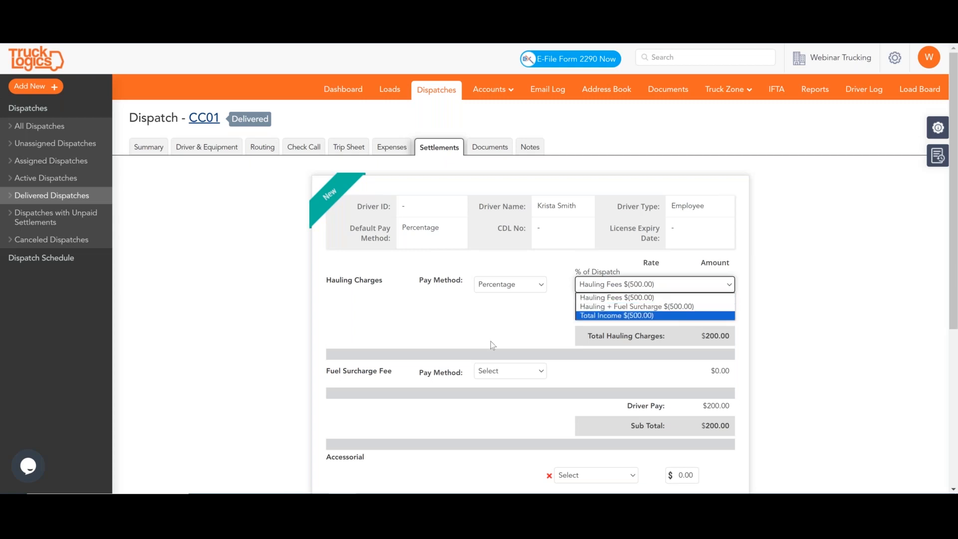
pyautogui.click(570, 329)
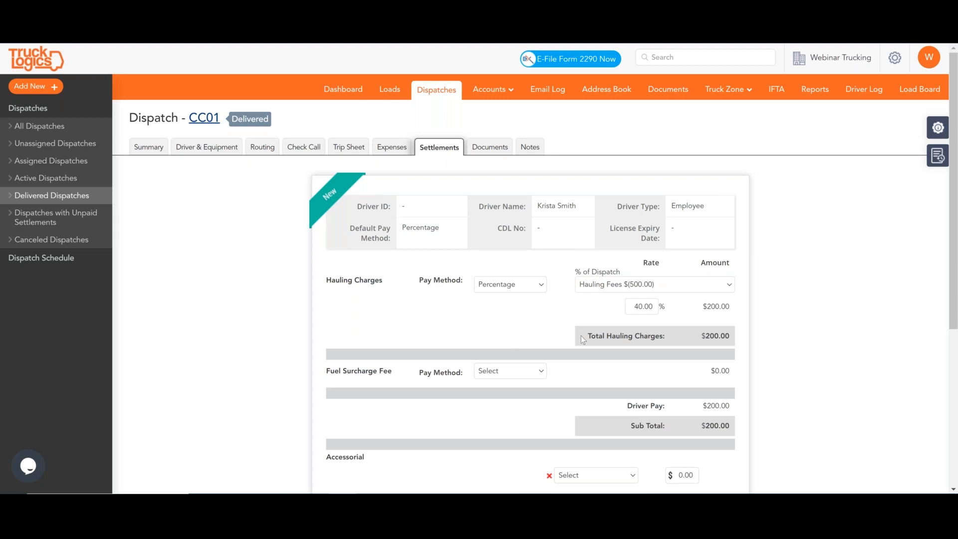
# - Add another reimbursement line to the settlement and enter a Lodging reimbursement of $100.00 in the first line
pyautogui.scroll(-2, 558, 269)
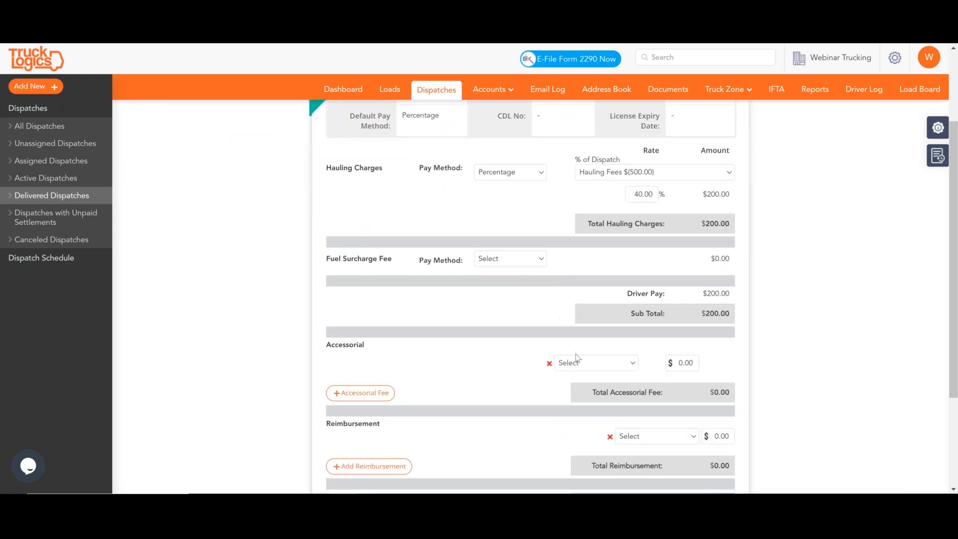
pyautogui.scroll(-3, 576, 357)
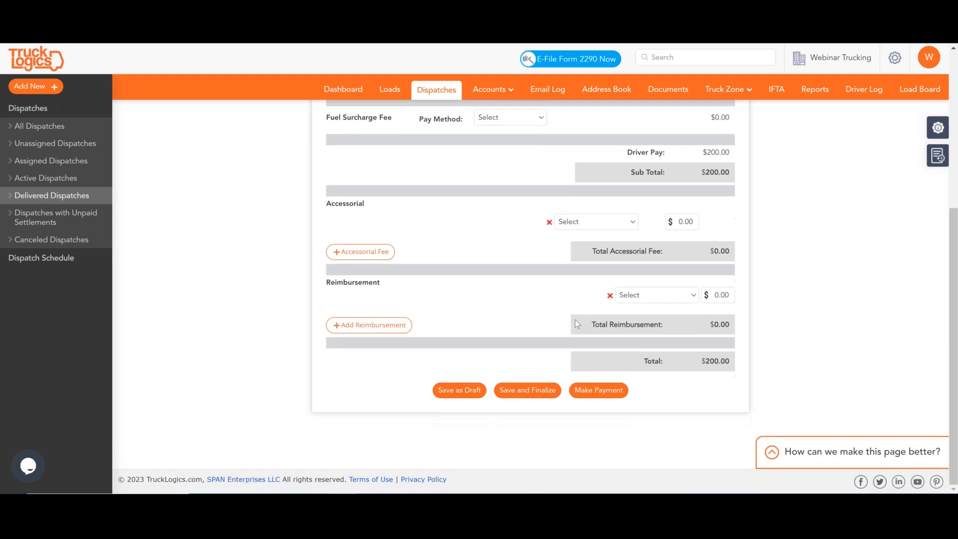
pyautogui.click(406, 325)
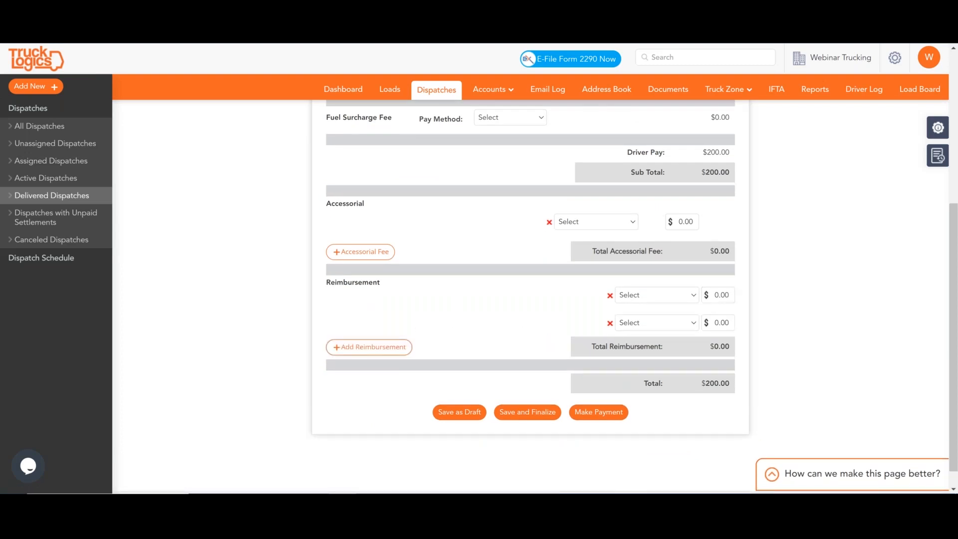
pyautogui.click(688, 294)
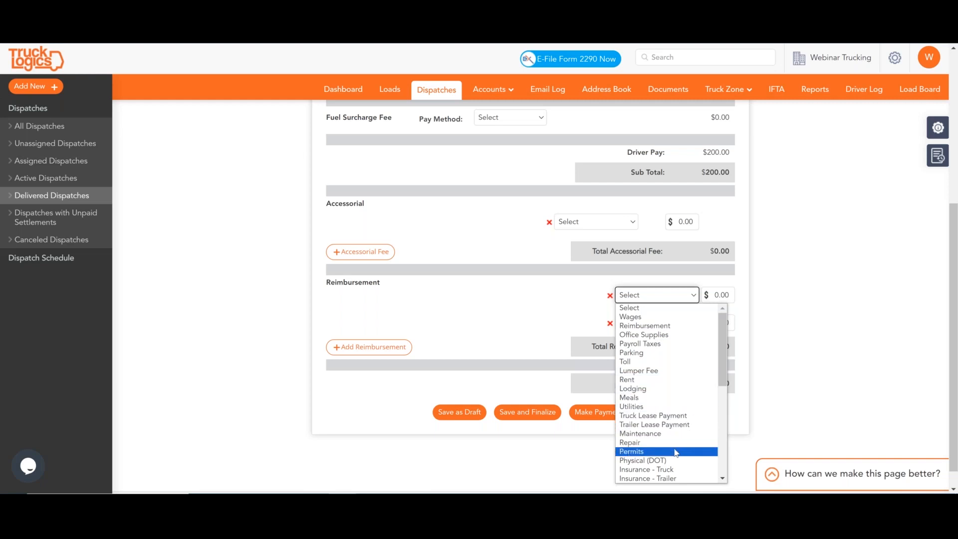
pyautogui.click(668, 388)
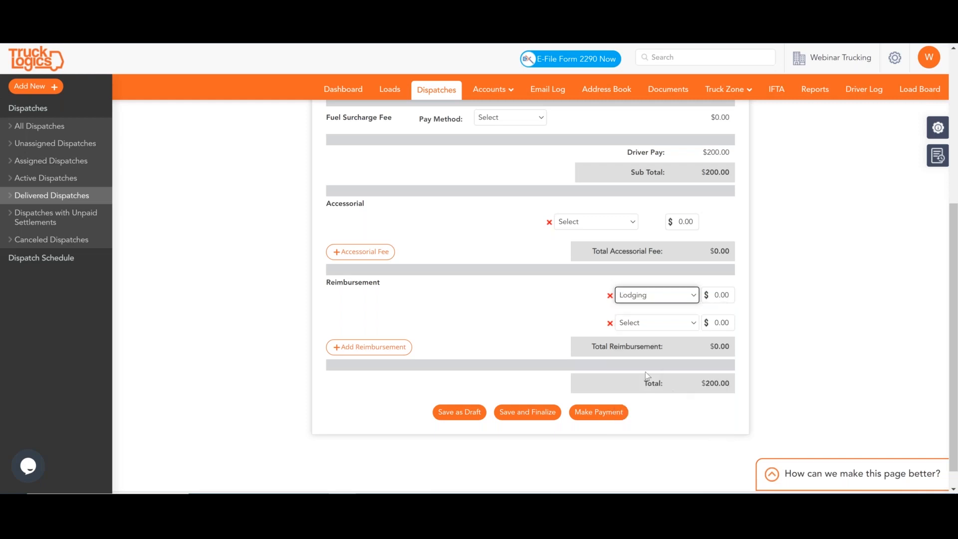
pyautogui.click(720, 295)
pyautogui.write('100.00')
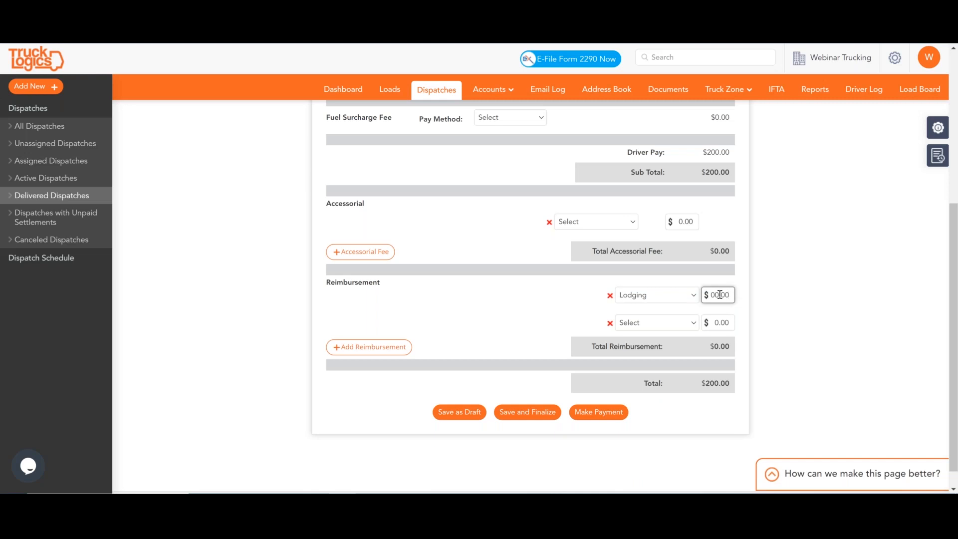
# - Save and finalize the CC01 driver settlement, and review its charges and total
pyautogui.click(507, 423)
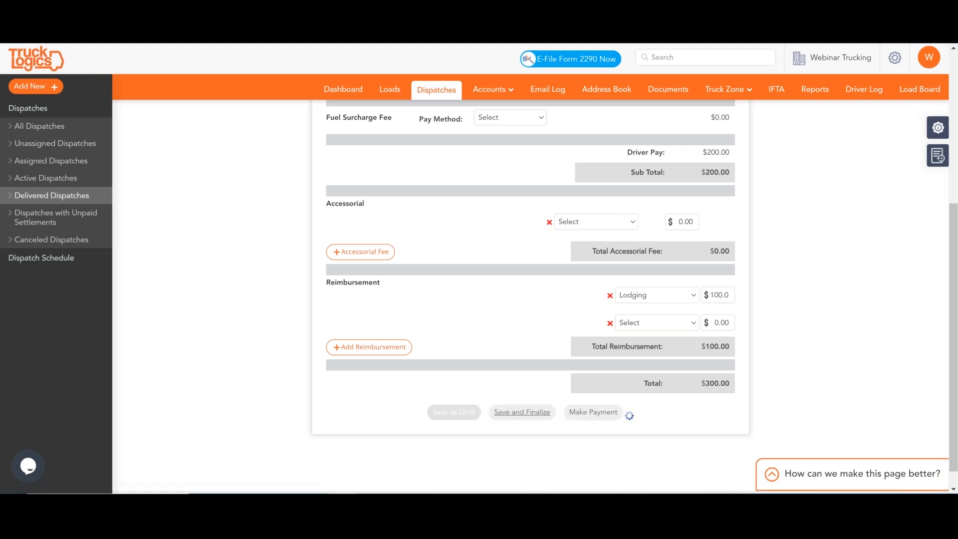
pyautogui.scroll(-4, 605, 358)
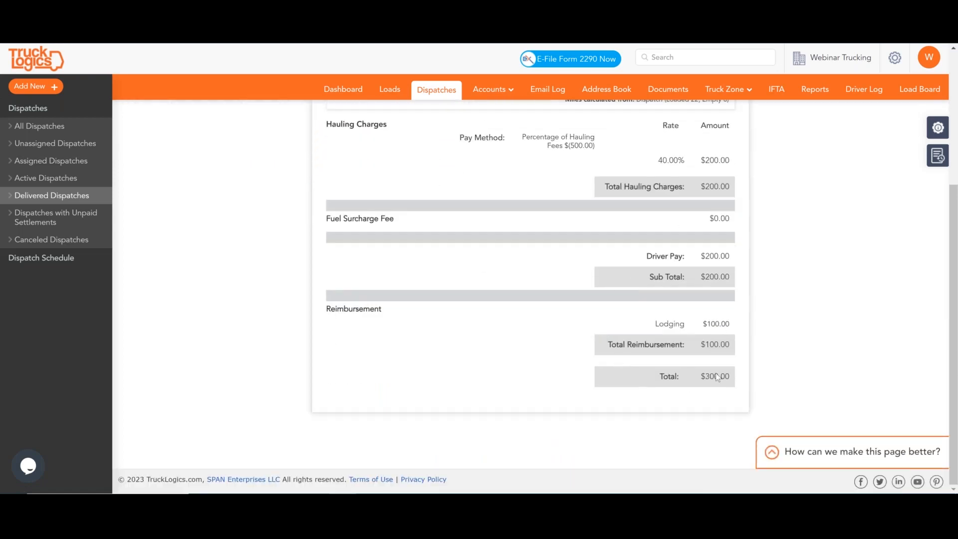
pyautogui.scroll(4, 326, 349)
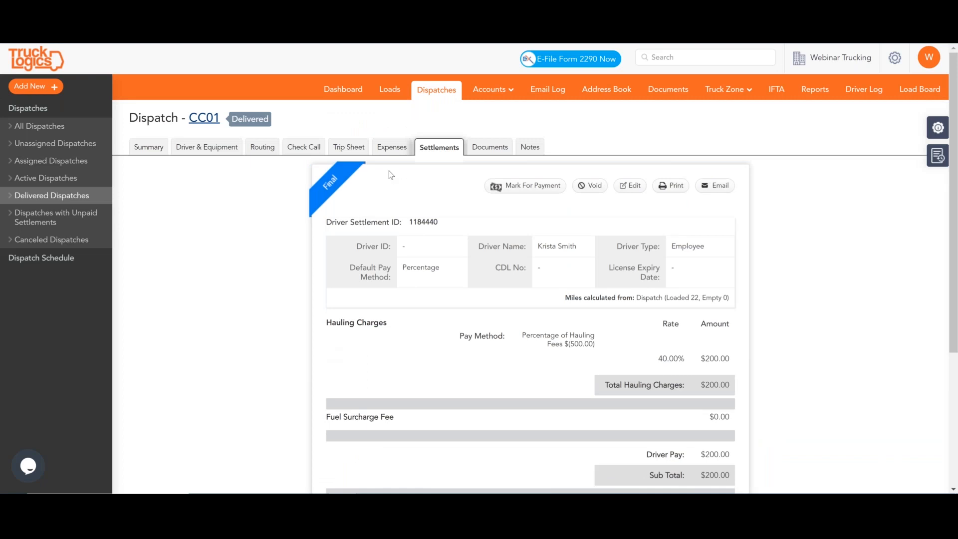
# - Mark the finalized CC01 settlement for payment and set the payment mode to Check
pyautogui.click(496, 186)
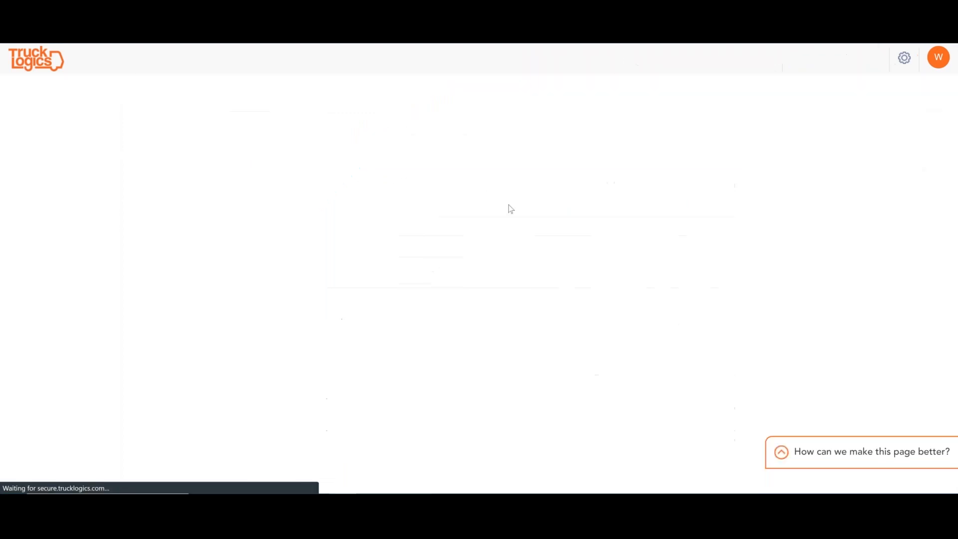
pyautogui.scroll(-5, 723, 357)
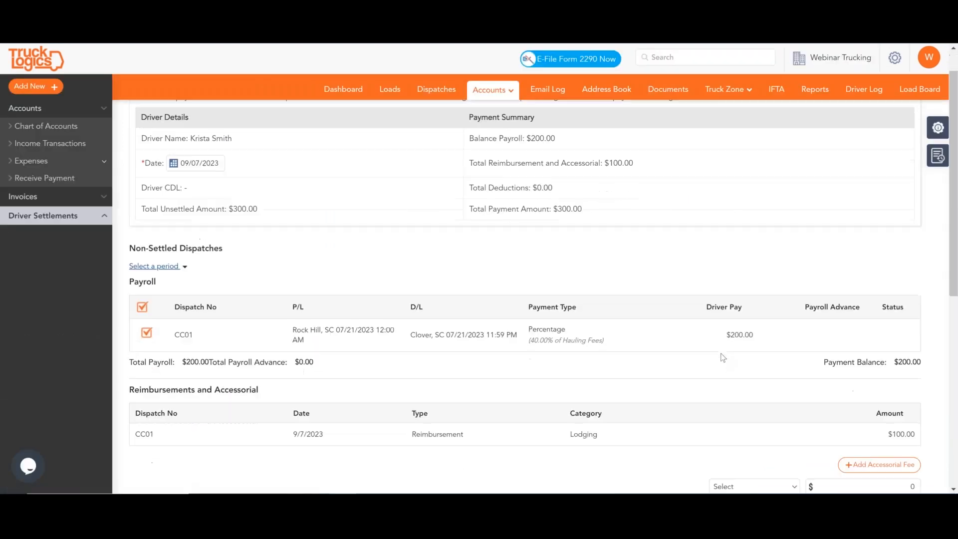
pyautogui.scroll(-3, 723, 357)
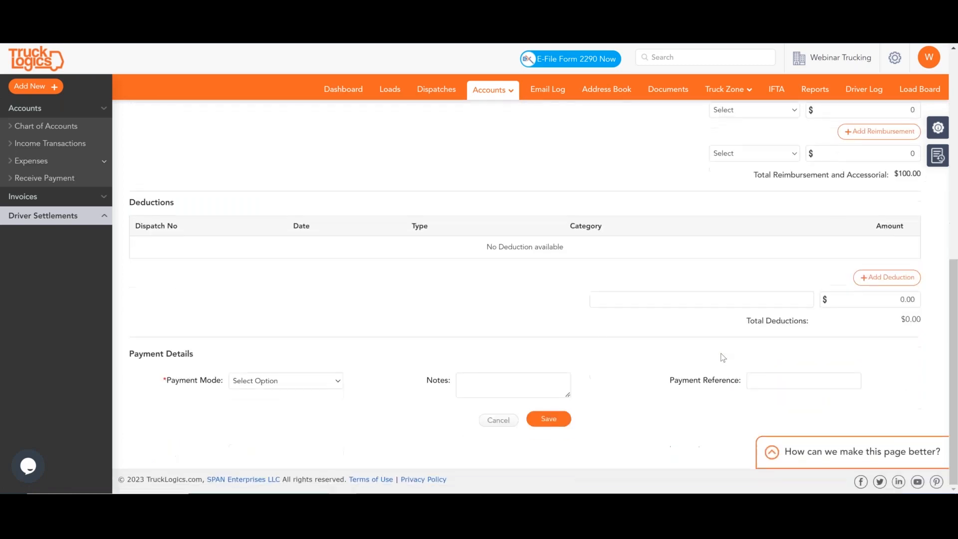
pyautogui.click(238, 386)
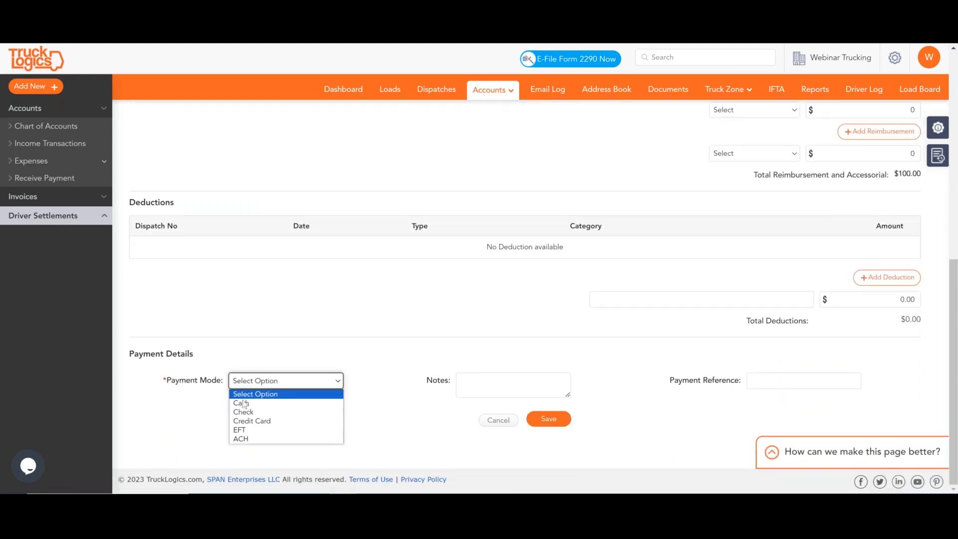
pyautogui.click(243, 411)
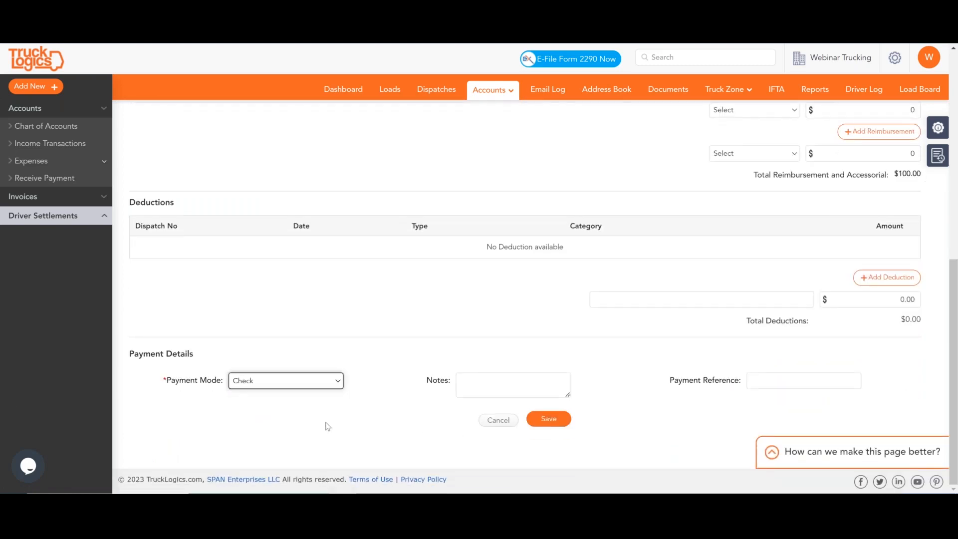
# - Review the driver payment's summary, payroll, reimbursement and deduction details, and save the payment
pyautogui.scroll(10, 667, 389)
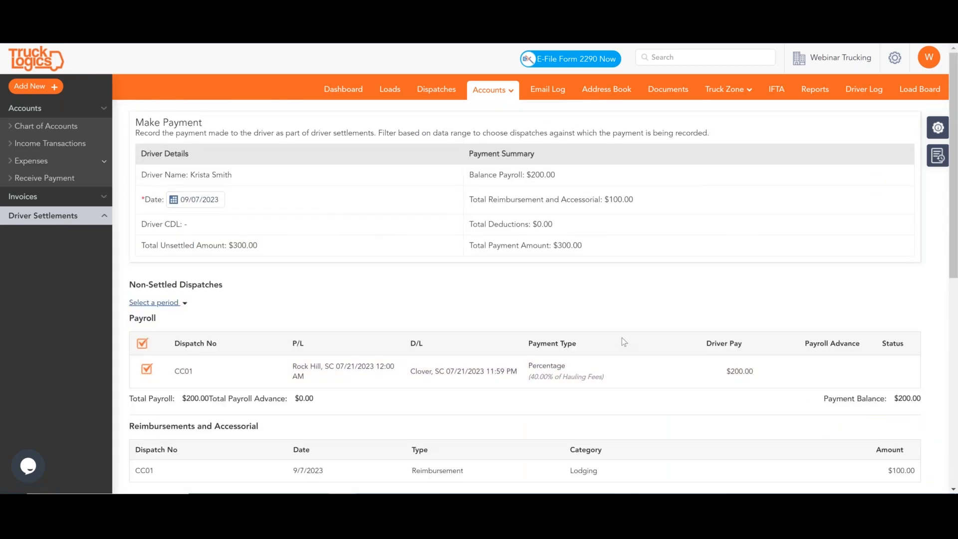
pyautogui.scroll(-7, 622, 337)
pyautogui.scroll(-2, 621, 337)
pyautogui.scroll(3, 622, 336)
pyautogui.scroll(-3, 621, 336)
pyautogui.click(549, 420)
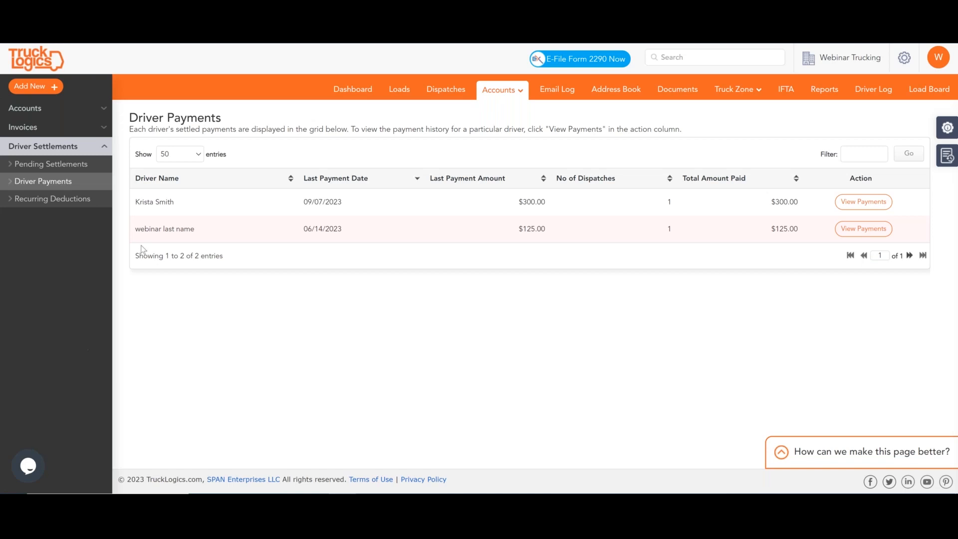
# - Go to the dashboard, open the accounting invoices overview and list the open invoices
pyautogui.click(355, 95)
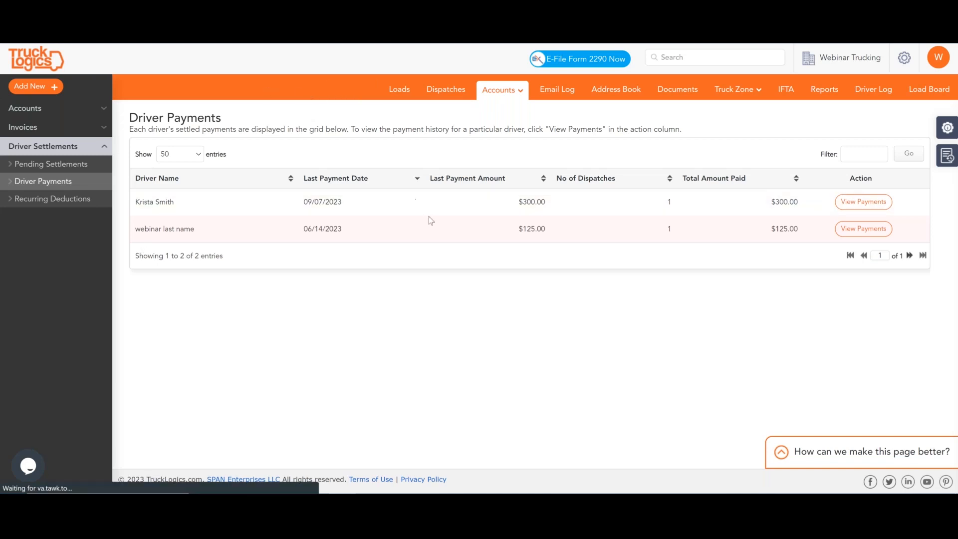
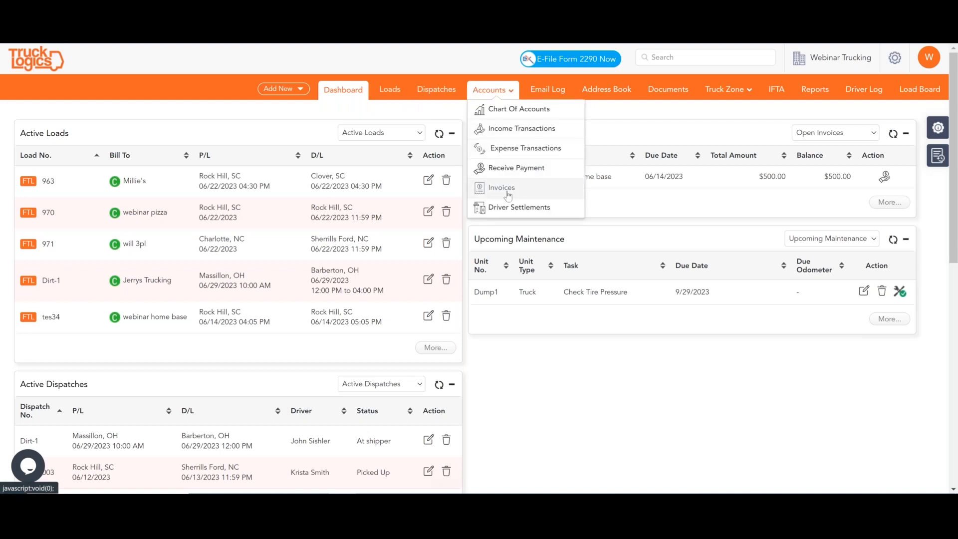
pyautogui.click(507, 194)
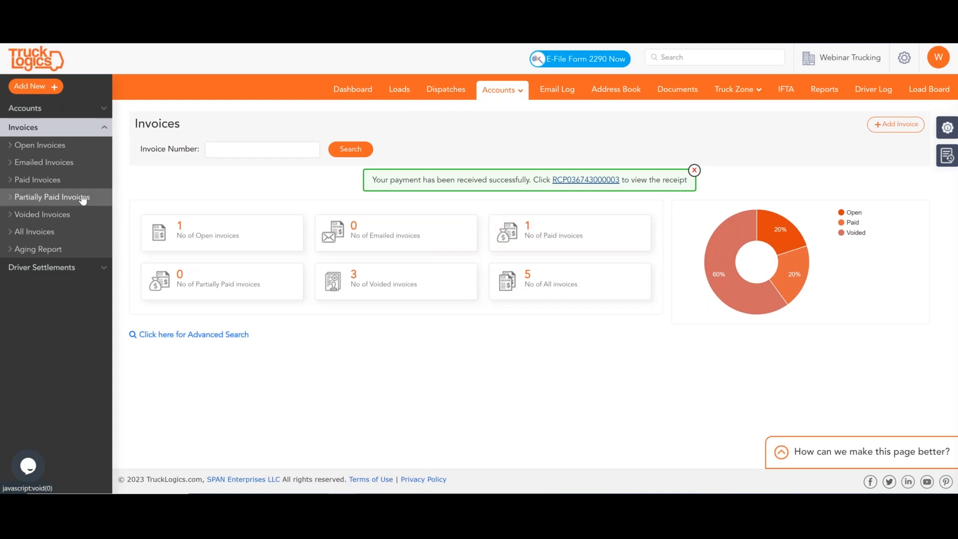
pyautogui.click(66, 146)
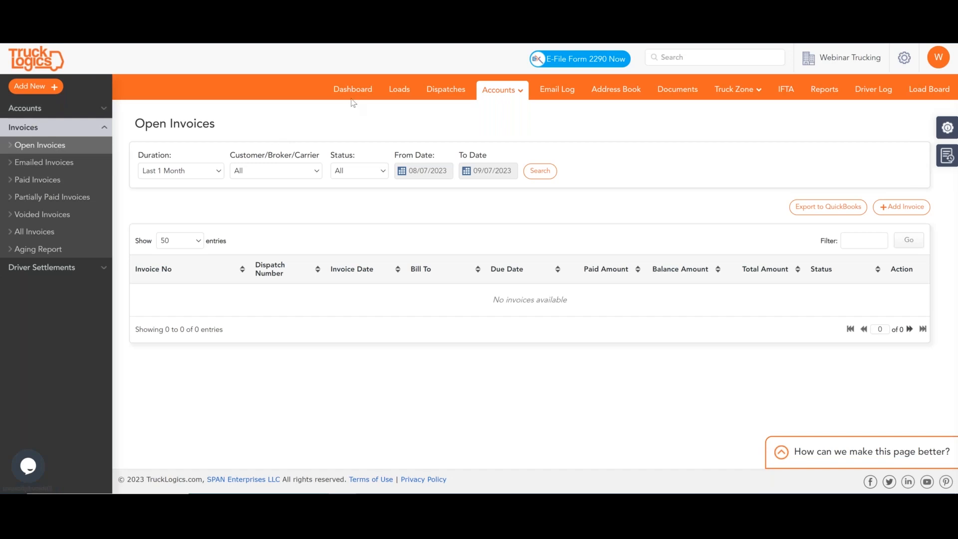
# - Start an invoice for the active Test1 load's dispatch and set its invoice number to Test1
pyautogui.click(399, 90)
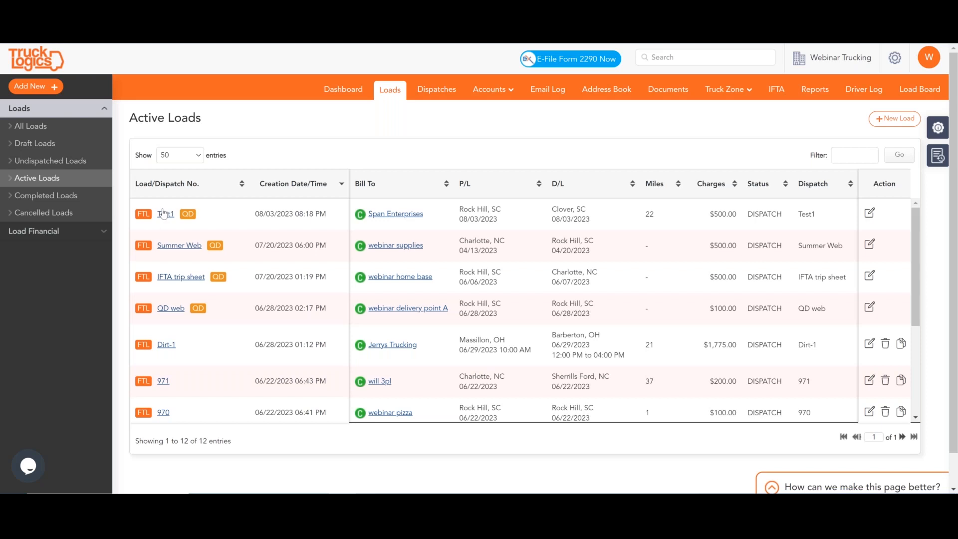
pyautogui.click(163, 215)
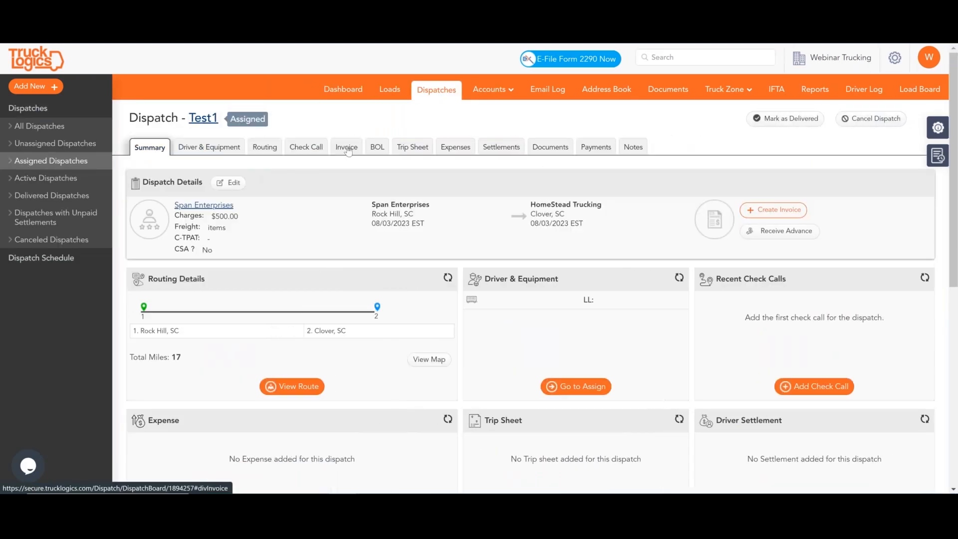
pyautogui.click(346, 147)
pyautogui.click(641, 272)
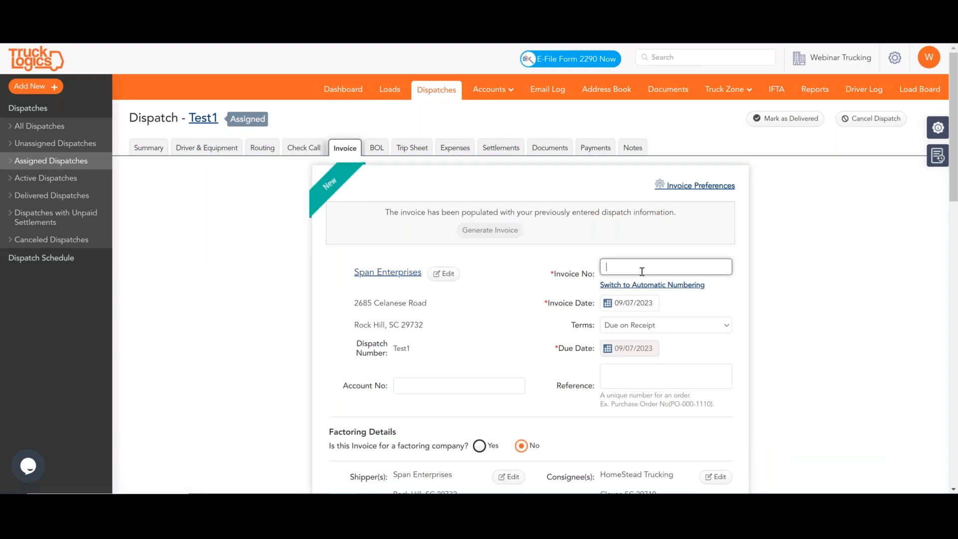
pyautogui.write('Test1')
# - Review the prefilled Test1 invoice details, generate the invoice and finalize it
pyautogui.scroll(-3, 576, 375)
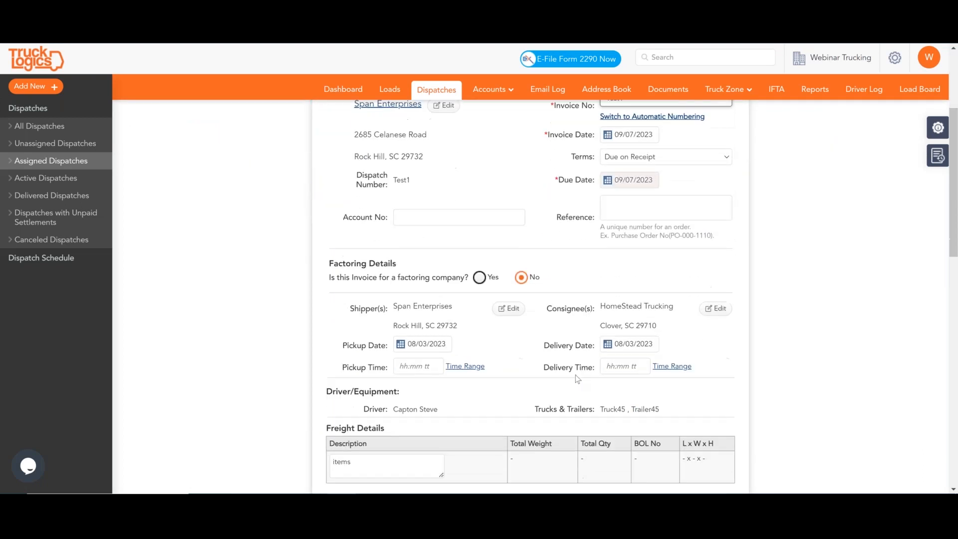
pyautogui.scroll(-10, 576, 375)
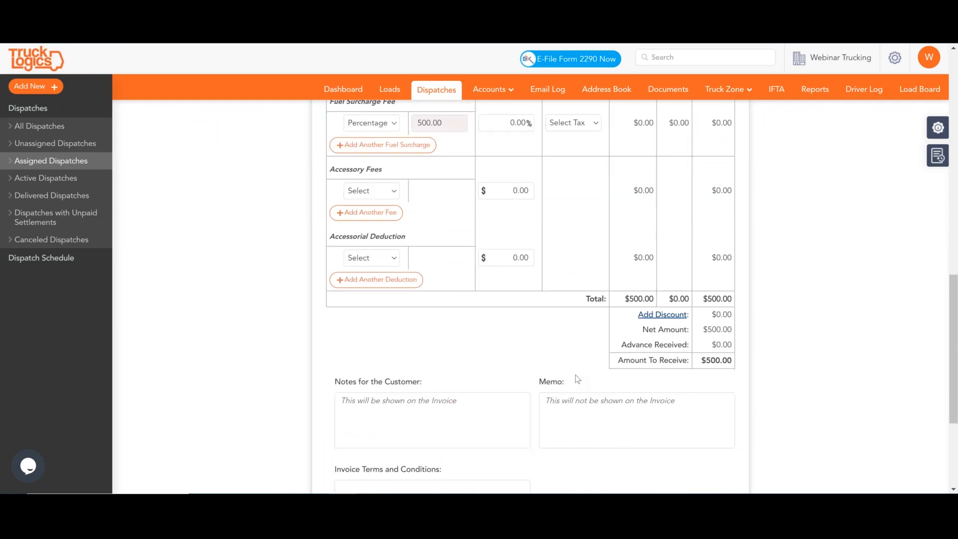
pyautogui.scroll(-4, 575, 375)
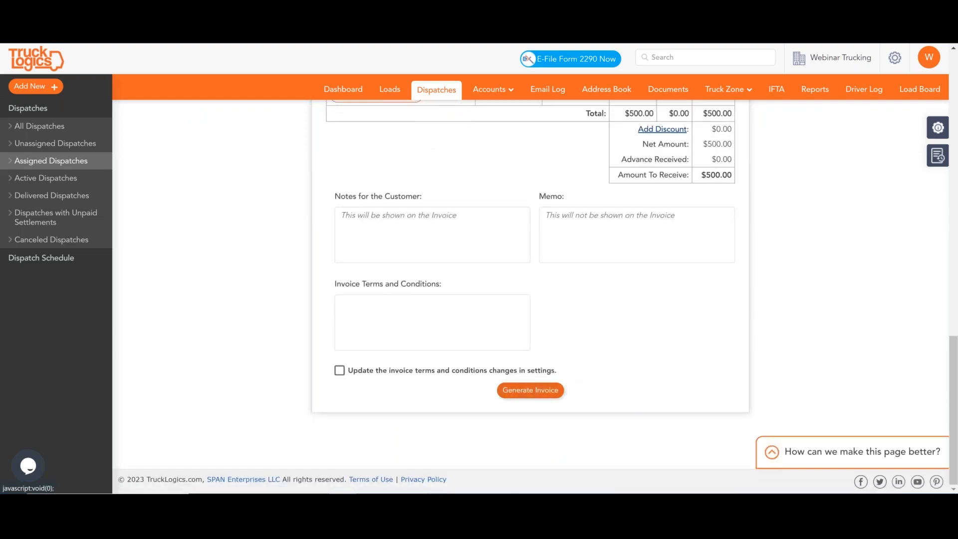
pyautogui.scroll(11, 575, 375)
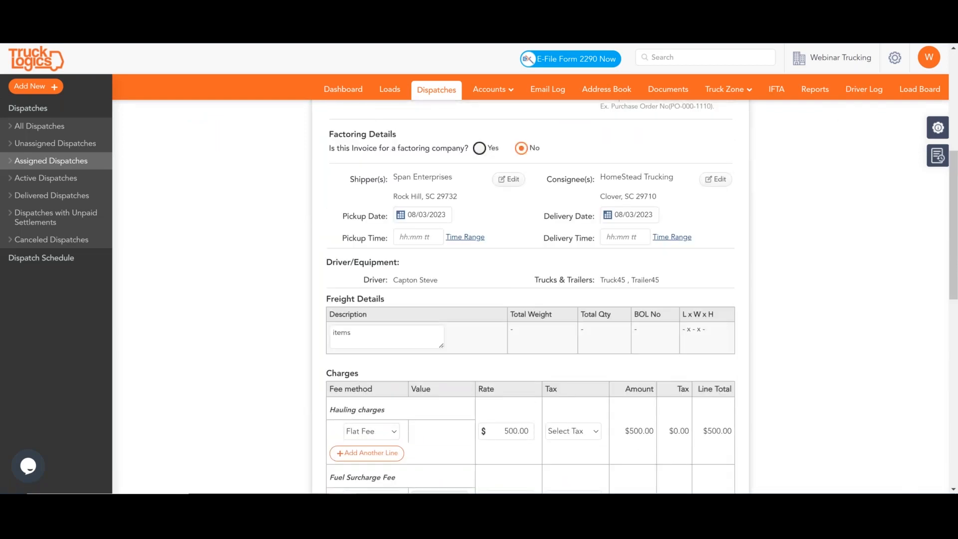
pyautogui.scroll(6, 530, 242)
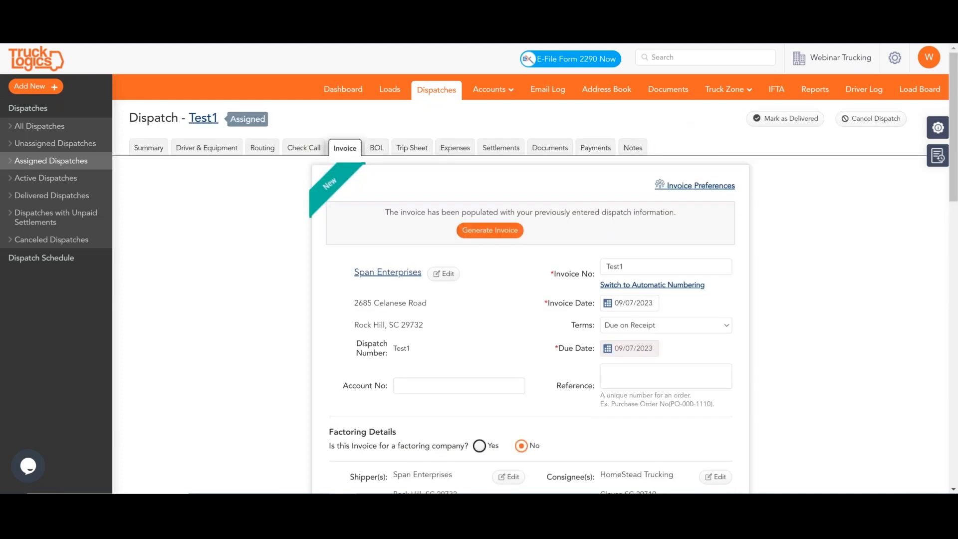
pyautogui.click(491, 230)
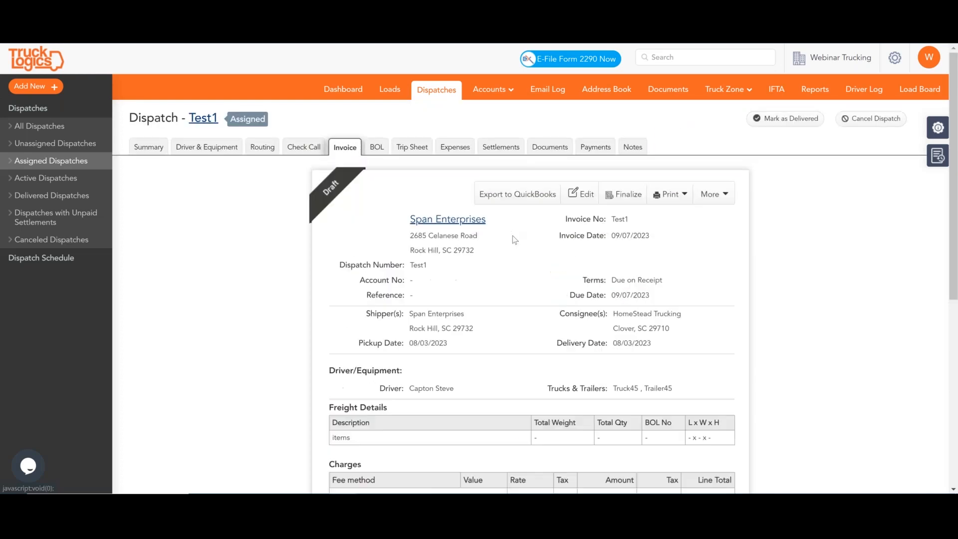
pyautogui.click(634, 195)
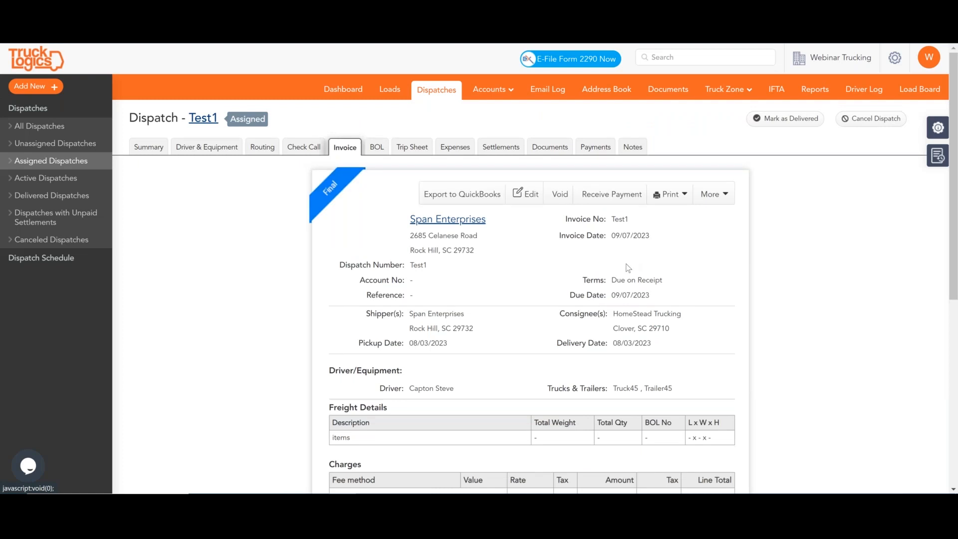
# - Start receiving a payment for the Test1 invoice, turn off full payment and set the total payment received to $250.00
pyautogui.click(605, 198)
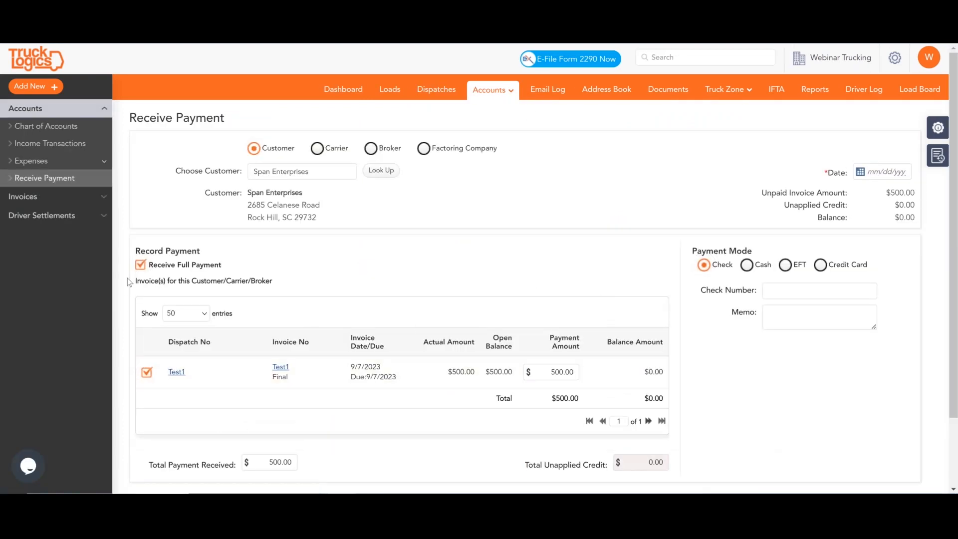
pyautogui.click(141, 265)
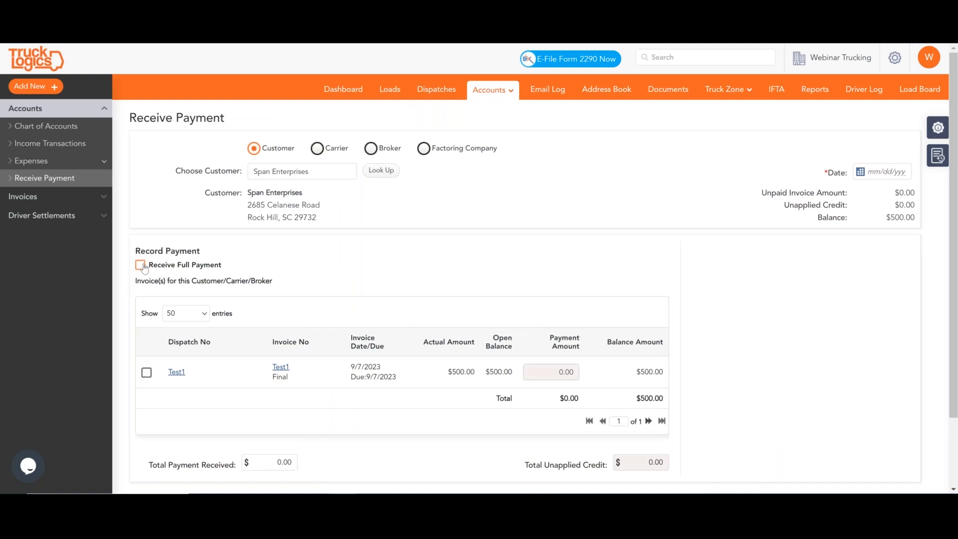
pyautogui.scroll(-2, 560, 432)
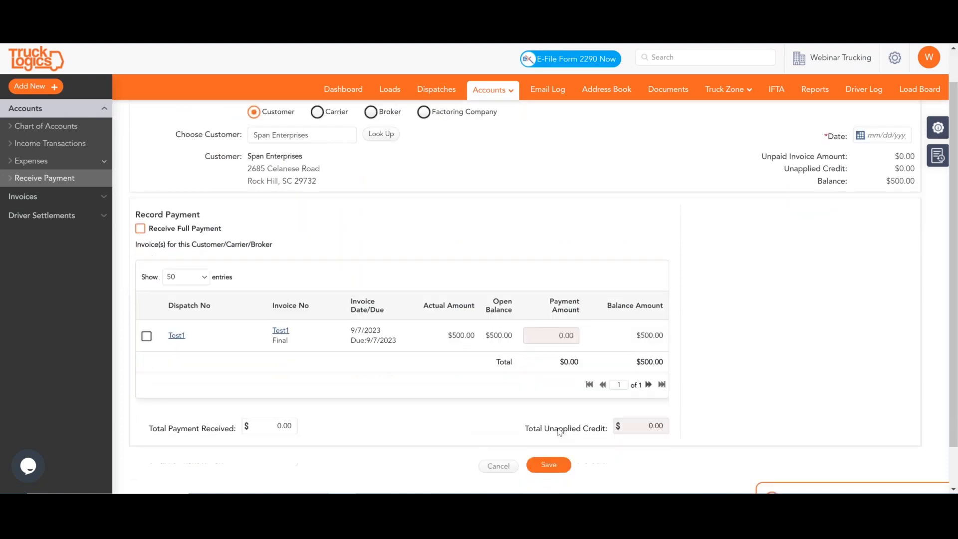
pyautogui.click(266, 374)
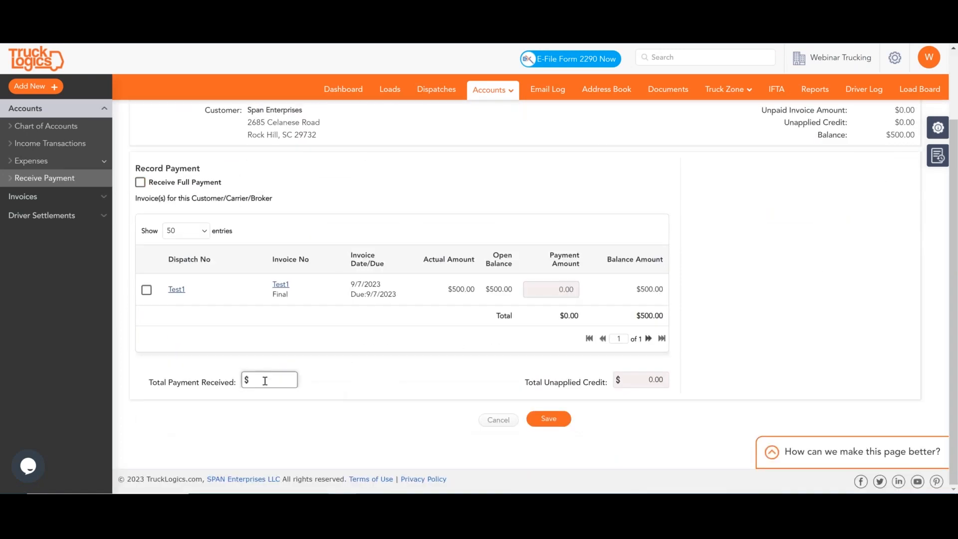
pyautogui.write('250.00')
pyautogui.click(391, 392)
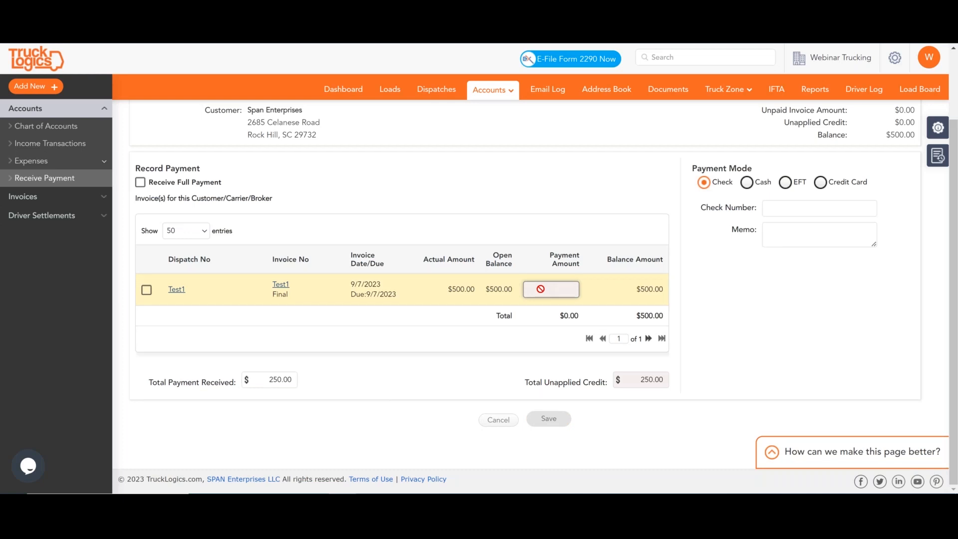
# - Select the Test1 invoice, clear the full payment option again, and re-enter $250.00 as the total payment received before trying to save
pyautogui.click(146, 290)
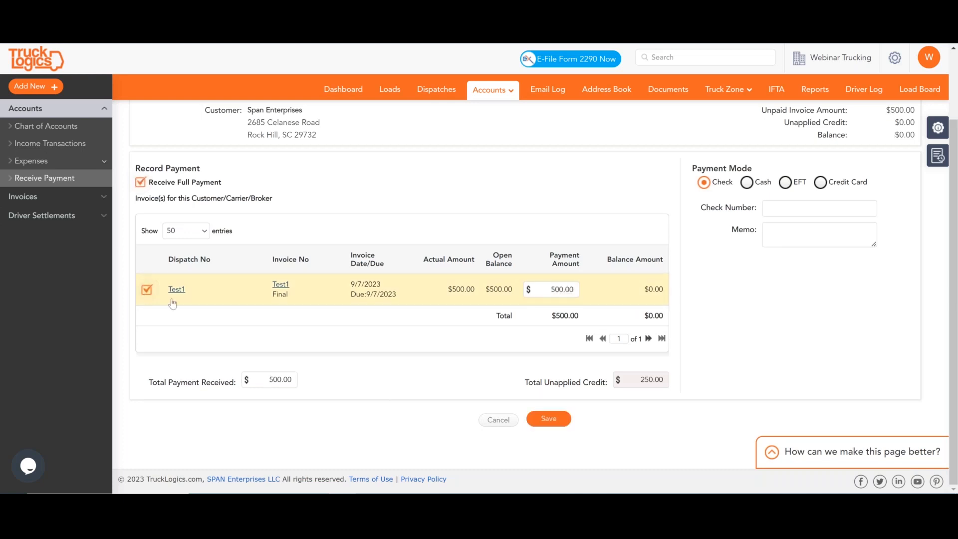
pyautogui.click(141, 182)
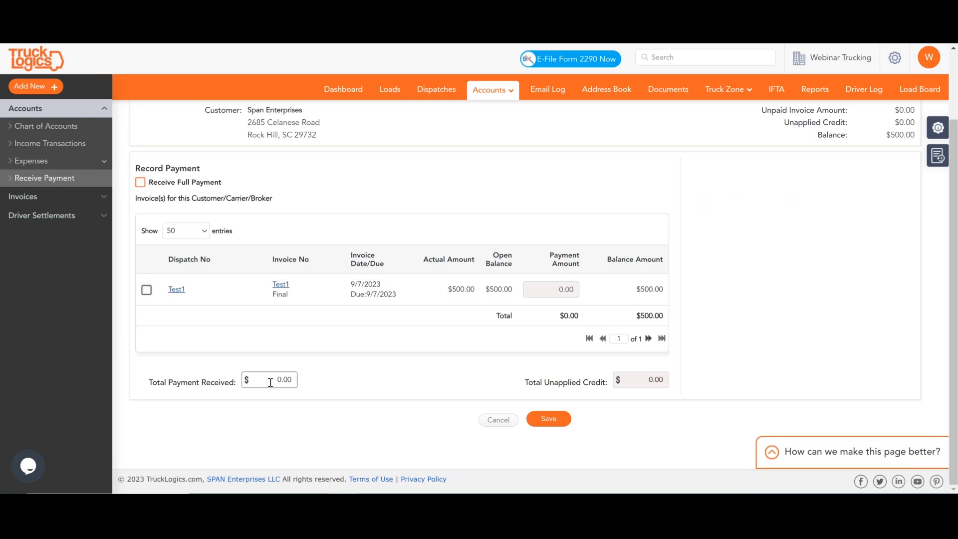
pyautogui.click(290, 378)
pyautogui.write('250.0')
pyautogui.click(562, 420)
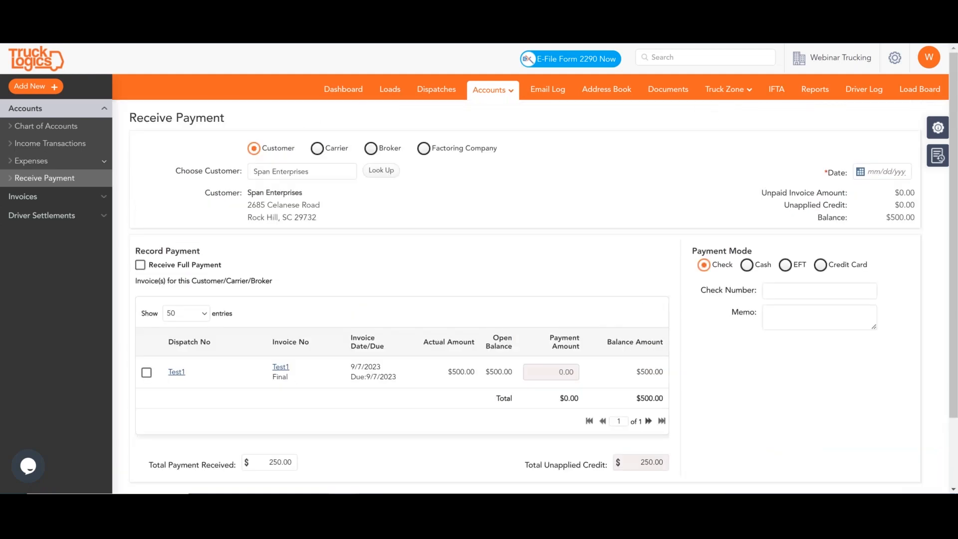
# - Set the payment date to September 7, 2023, and try to edit the payment amount for the Test1 invoice
pyautogui.click(866, 178)
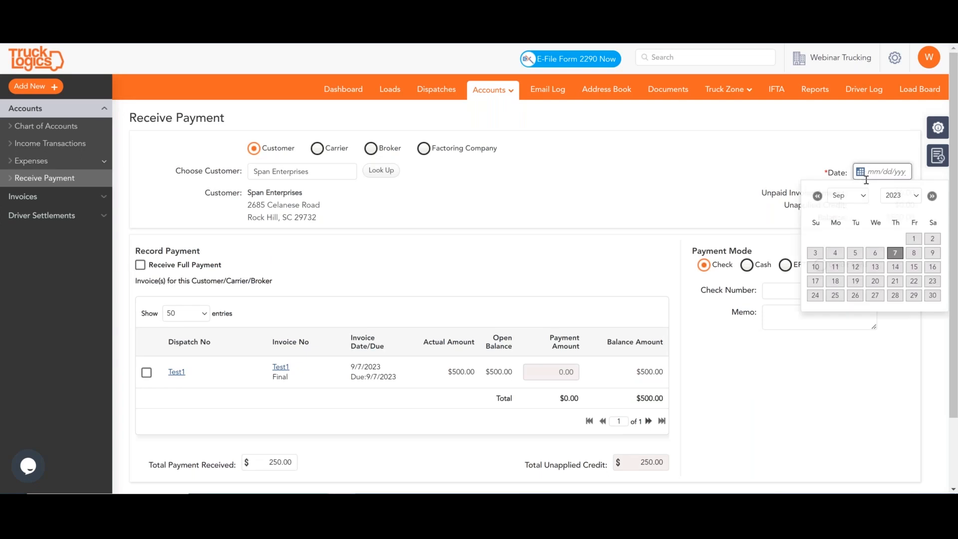
pyautogui.click(895, 253)
pyautogui.scroll(-2, 527, 227)
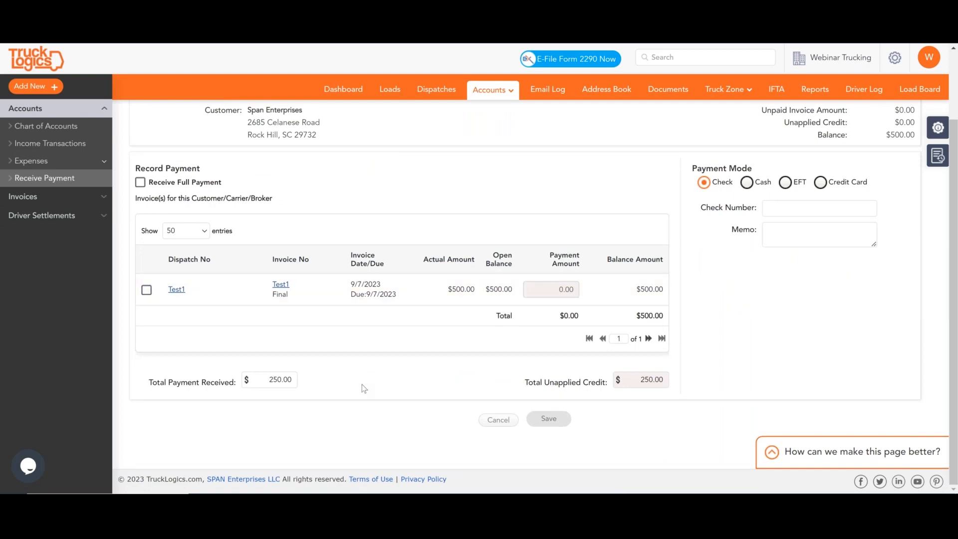
pyautogui.click(293, 381)
pyautogui.click(533, 287)
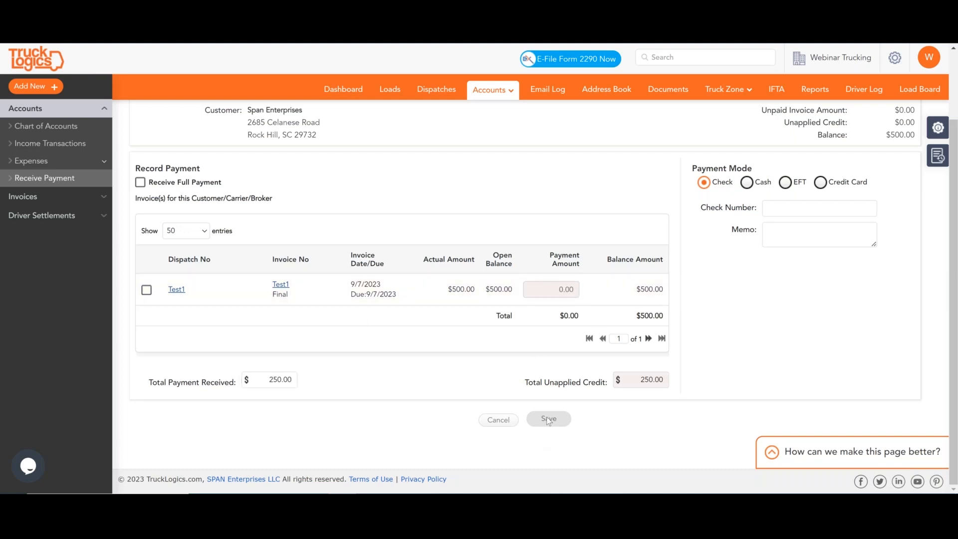